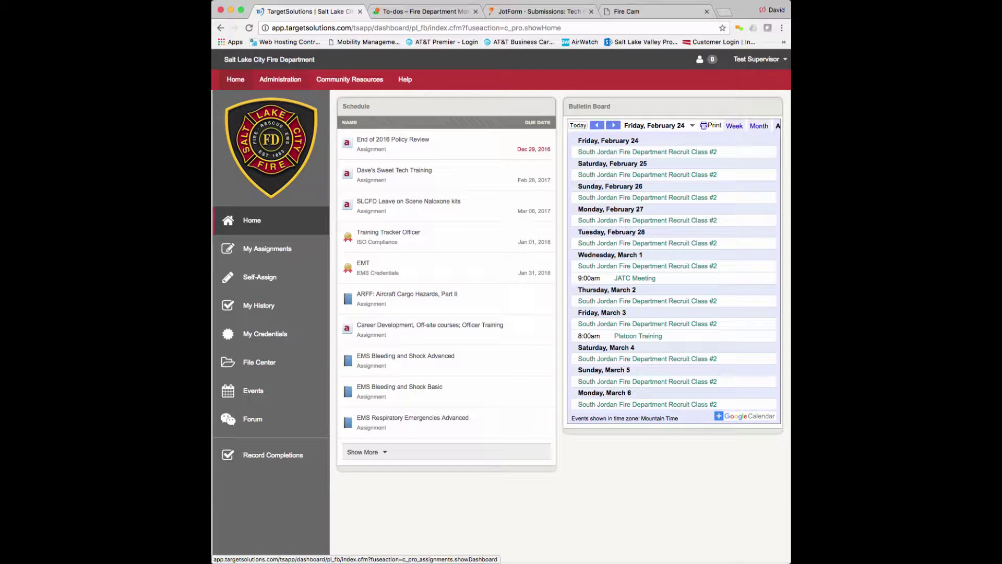
Open Record Completions and search the activities for "ladder".
left_click(282, 457)
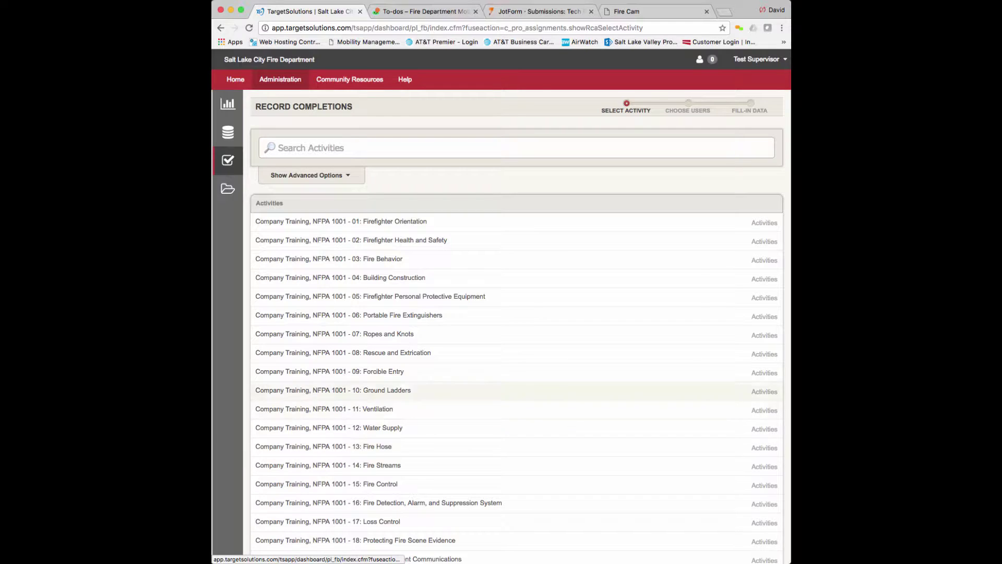
left_click(365, 146)
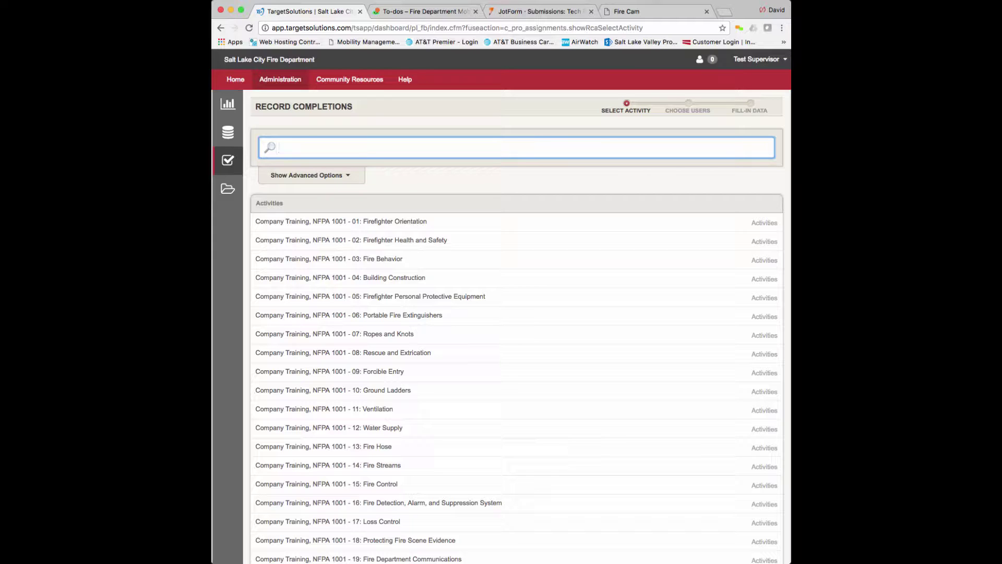
type("ladder")
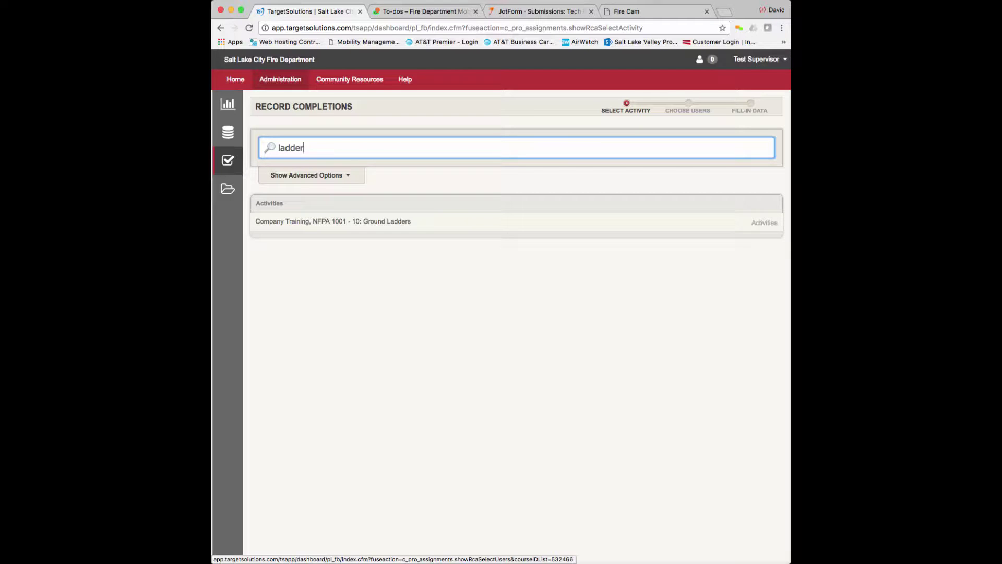
Search the activities for "lic" instead and look through the License/Certification entries.
double_click(326, 146)
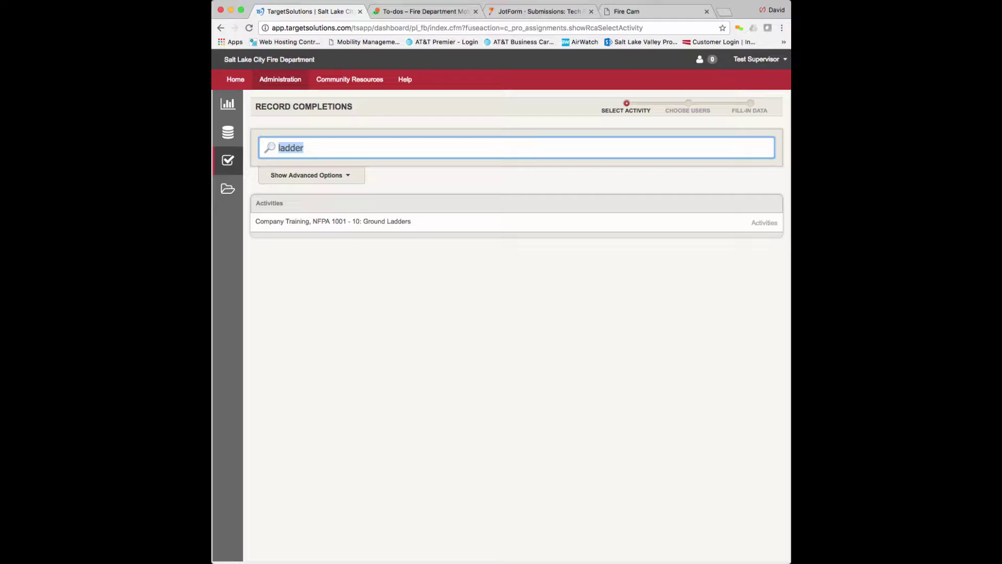
type("lic")
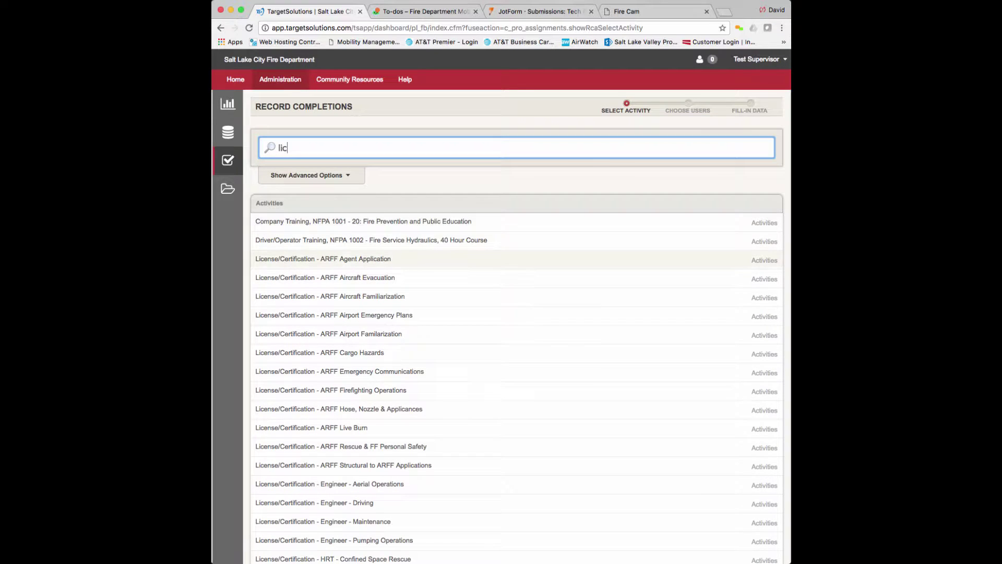
scroll(366, 251, "down", 1)
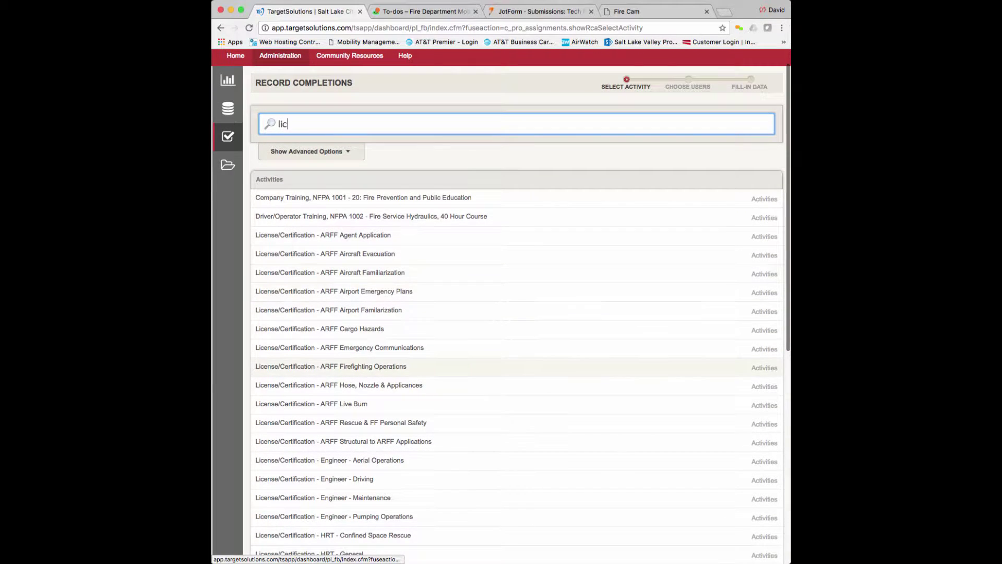
scroll(470, 365, "down", 3)
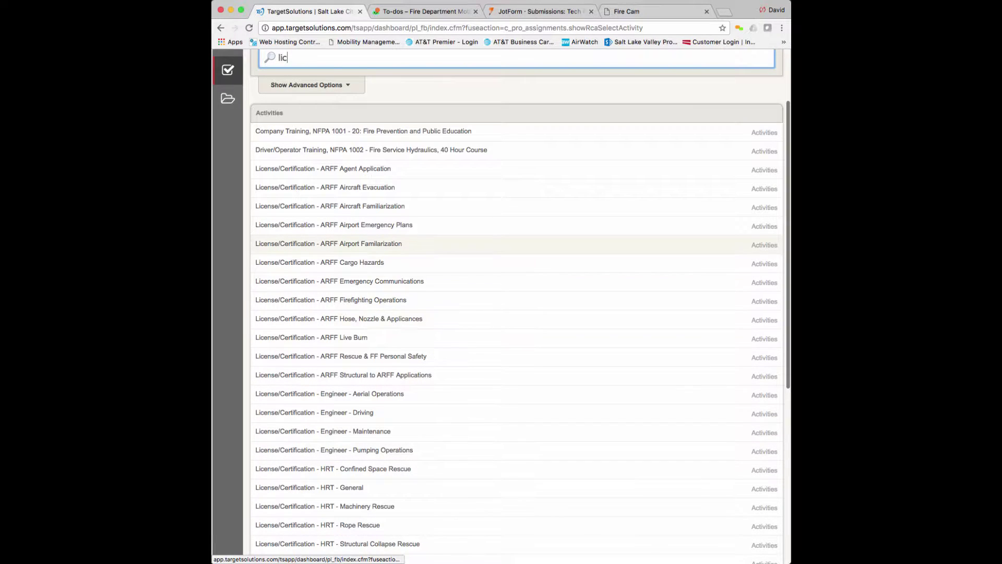
scroll(365, 243, "up", 1)
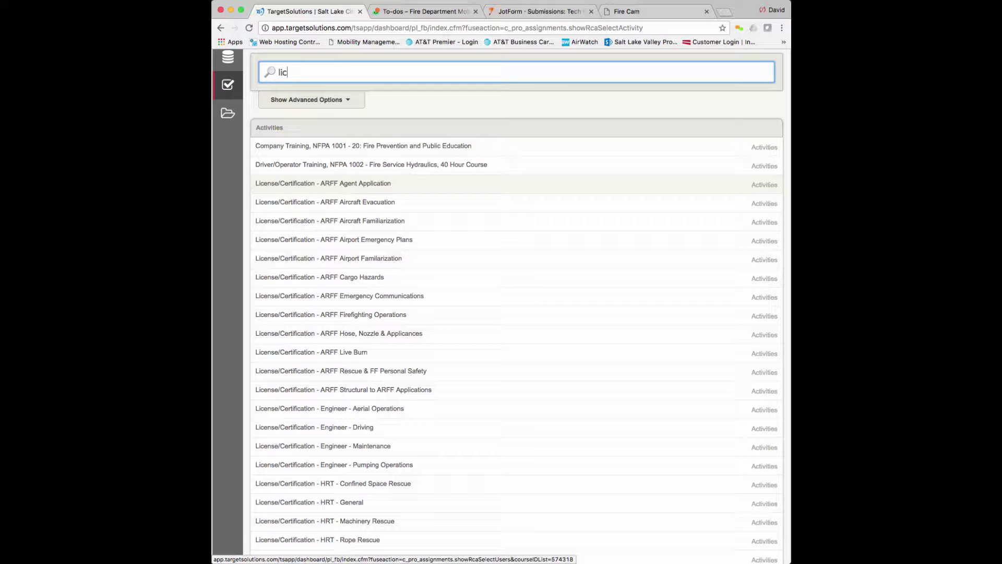
Search the activities for "medic" and choose License/Certification - Medical In-Person Training.
double_click(306, 71)
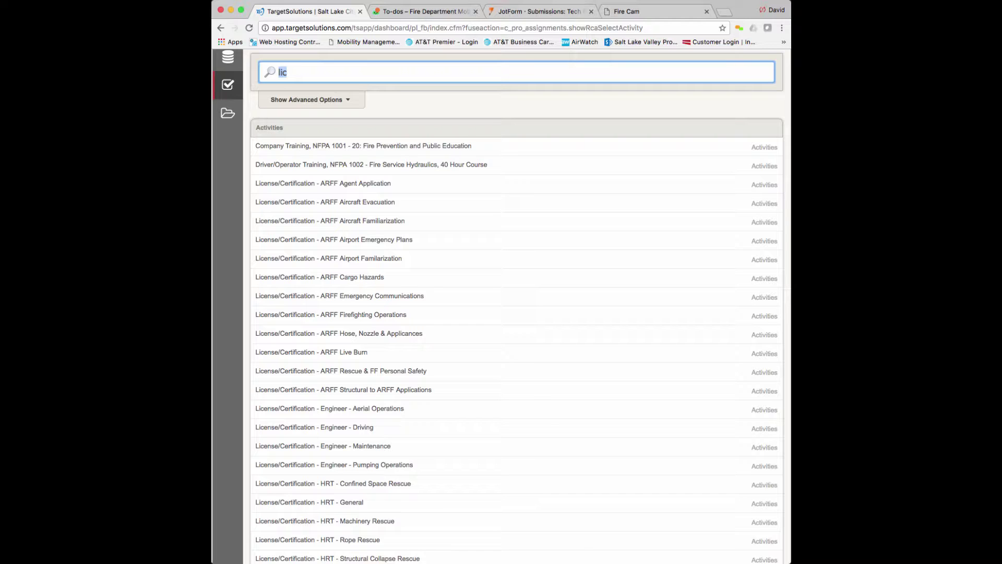
type("medic")
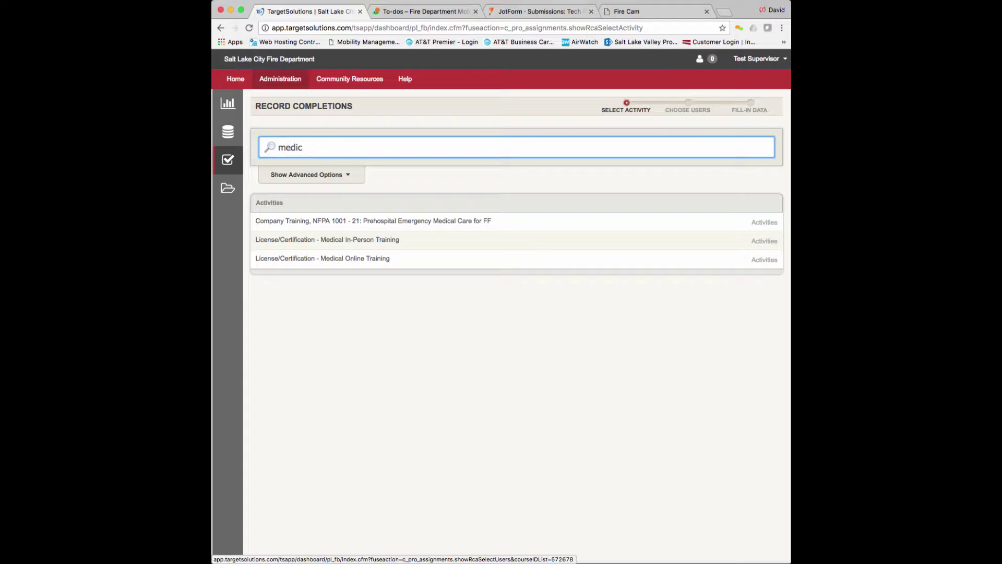
left_click(431, 241)
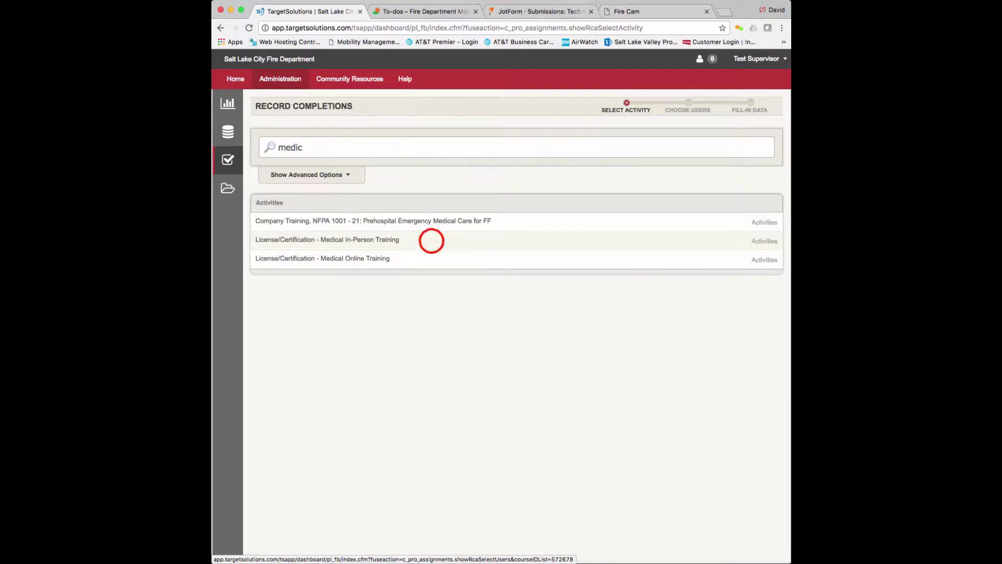
left_click(646, 156)
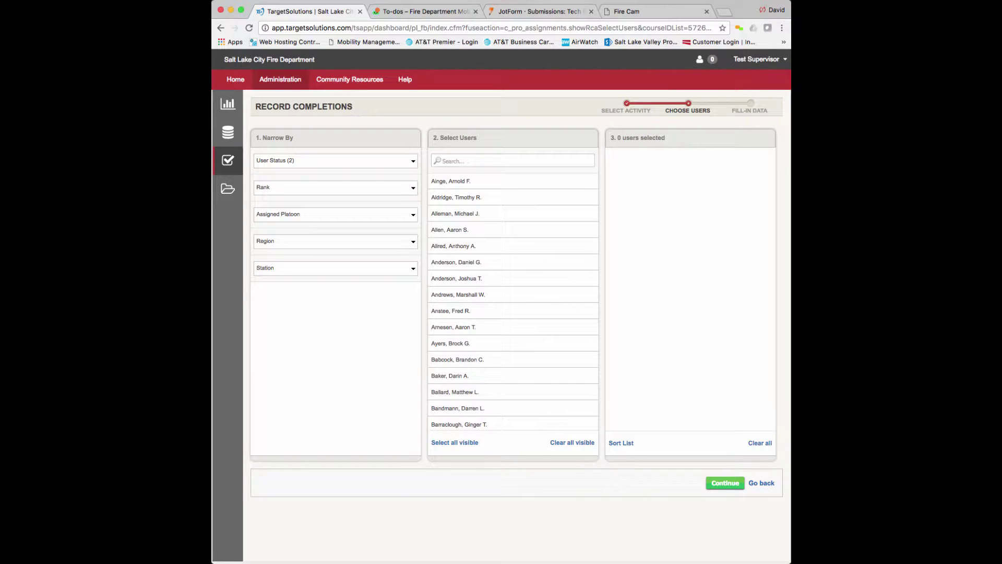
Search the users for "test" and select the Basic and Supervisor test accounts.
left_click(459, 159)
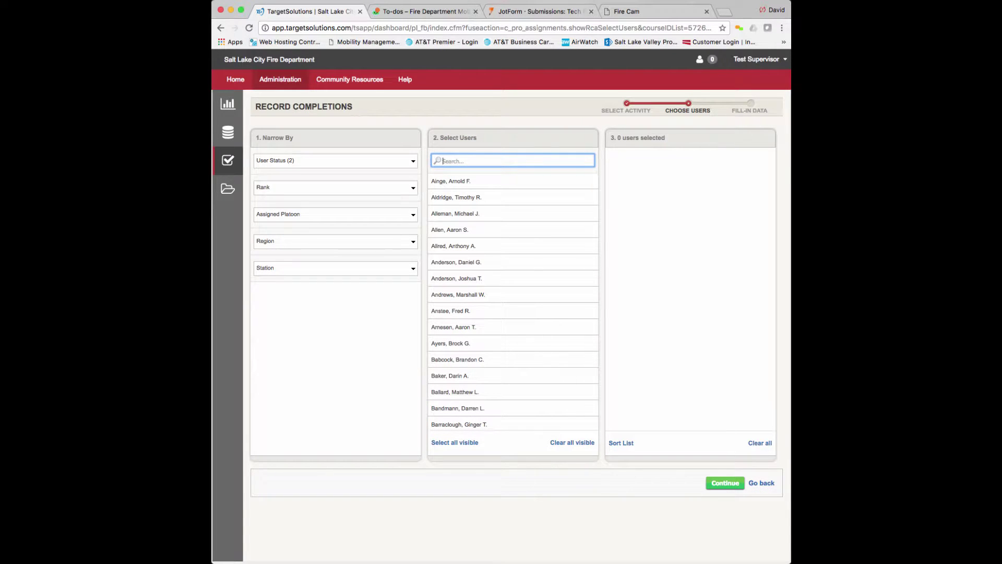
type("test")
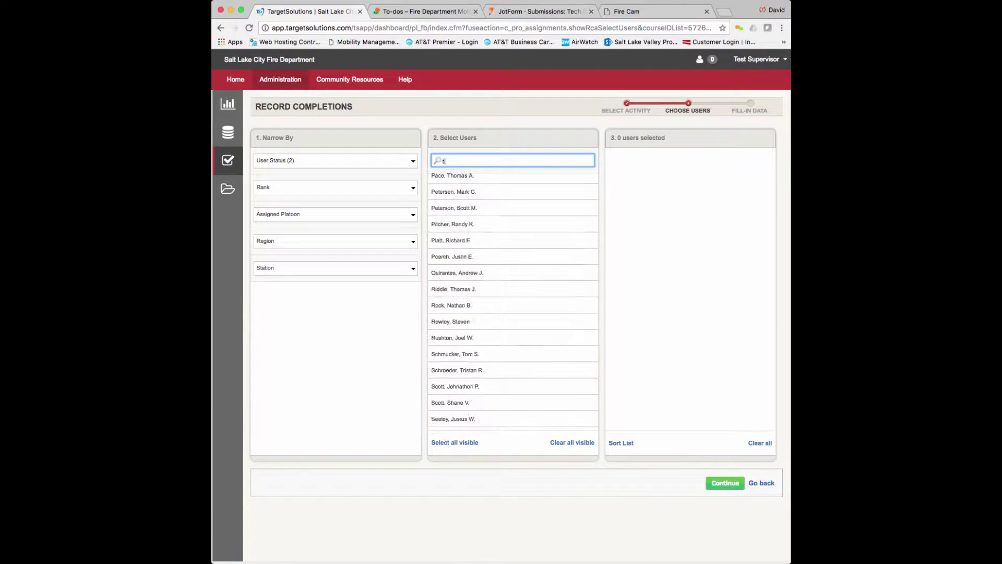
left_click(472, 181)
left_click(472, 196)
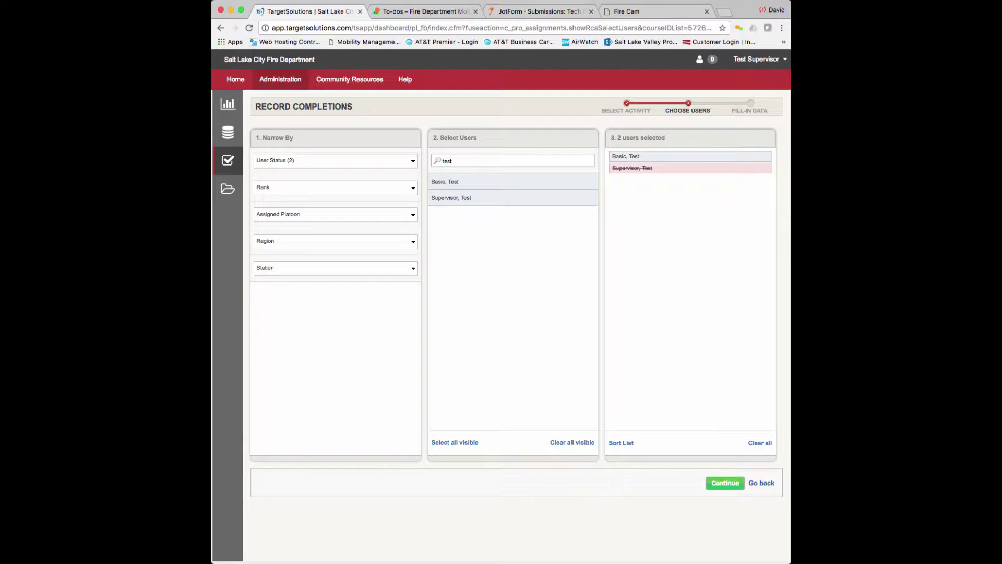
Remove both test accounts from the selected users and clear the user search.
left_click(630, 167)
left_click(627, 156)
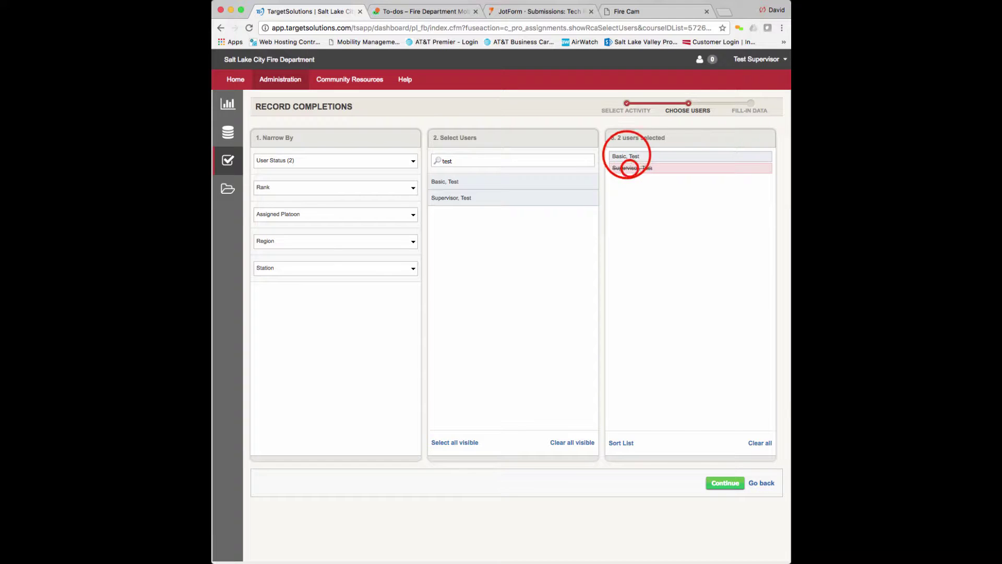
left_click(498, 158)
double_click(497, 159)
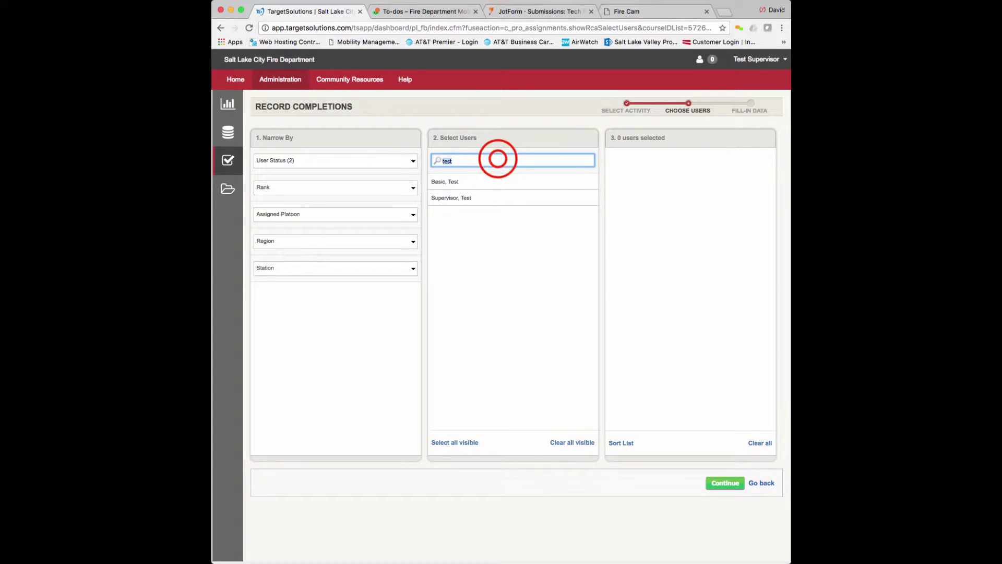
key("BackSpace")
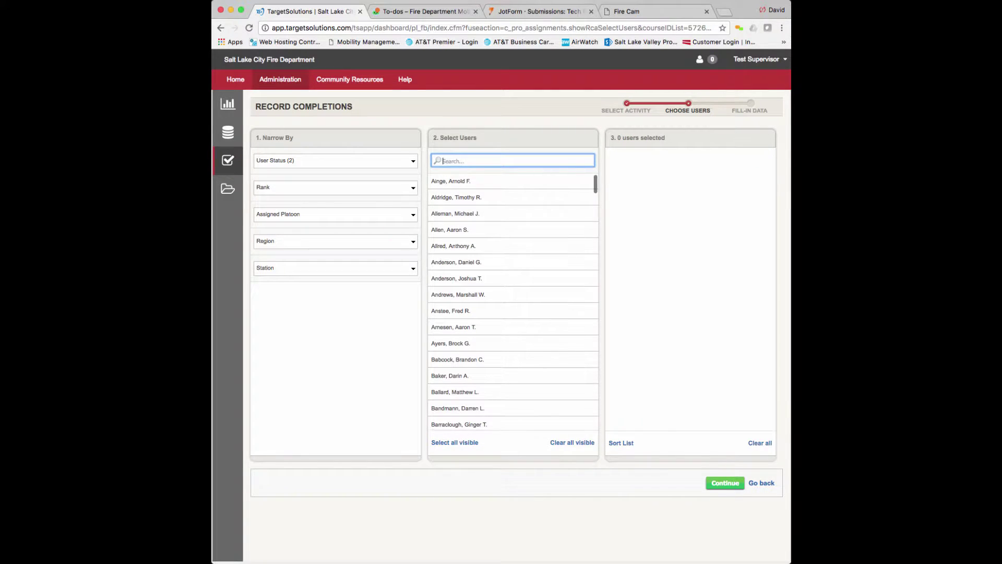
Narrow the user list to assigned platoon A PLATOON and station STATION 01.
left_click(413, 214)
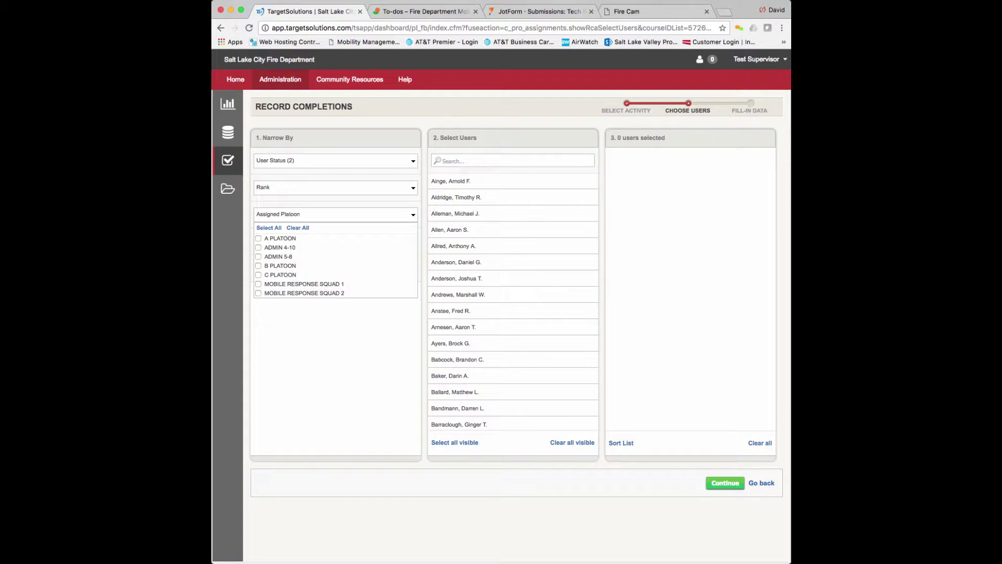
left_click(258, 238)
left_click(295, 329)
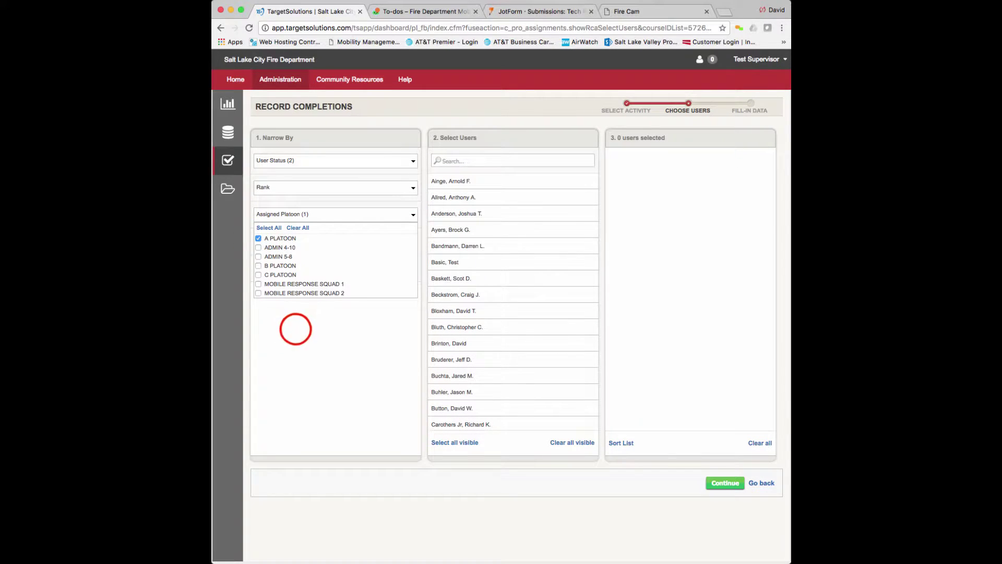
left_click(338, 269)
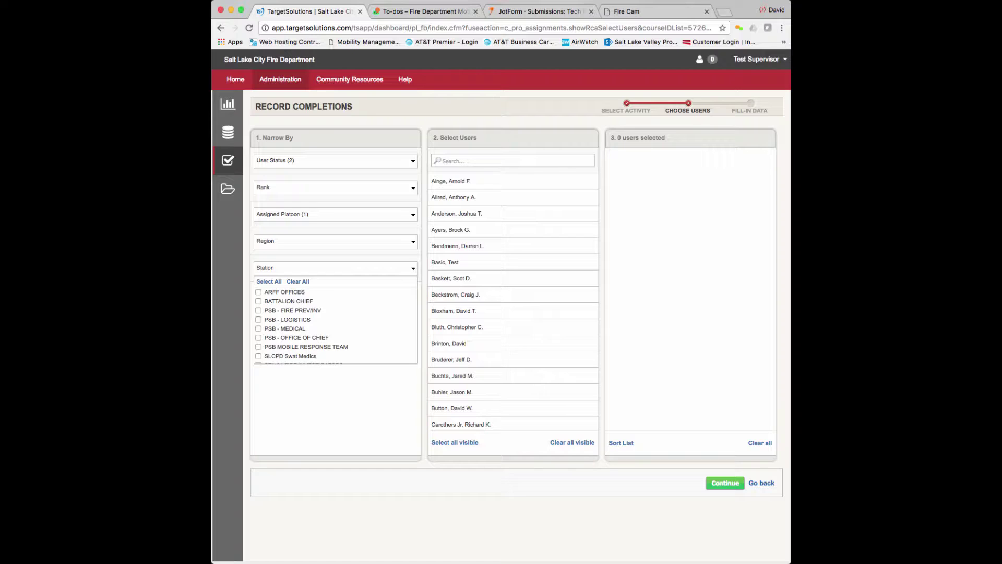
scroll(334, 324, "down", 2)
left_click(258, 325)
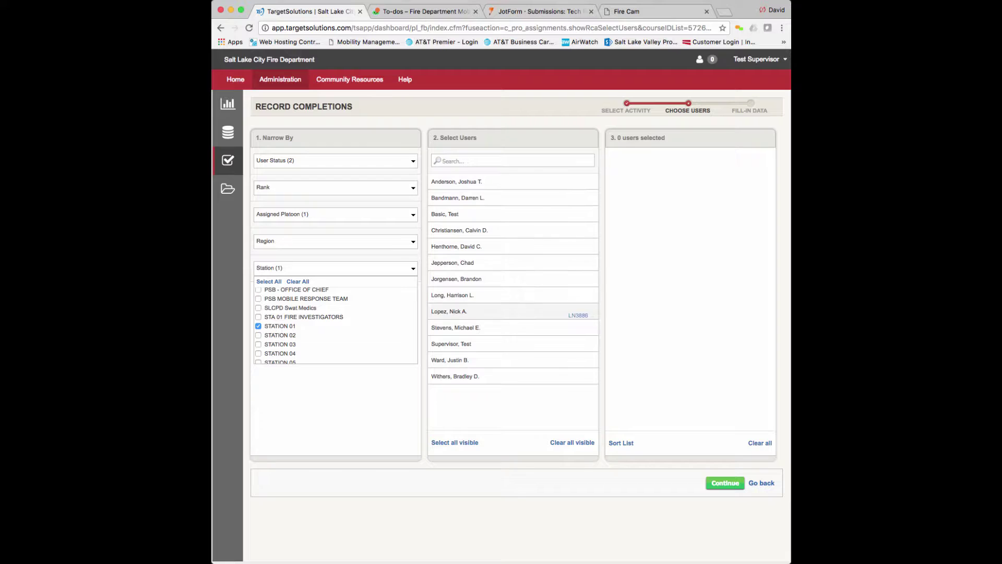
Select the Basic and Supervisor test accounts from the narrowed list and continue to the completion form.
left_click(450, 216)
left_click(470, 343)
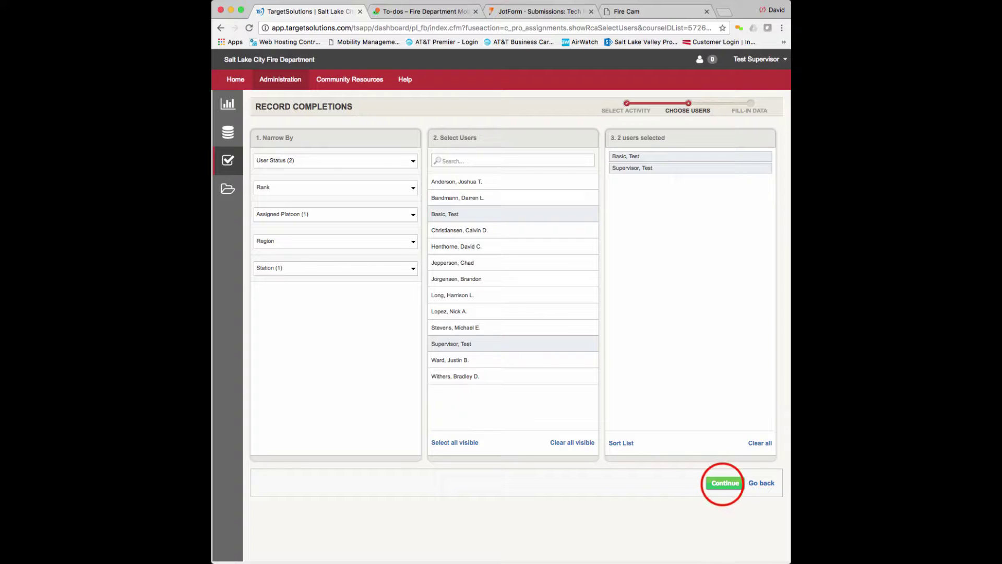
left_click(725, 483)
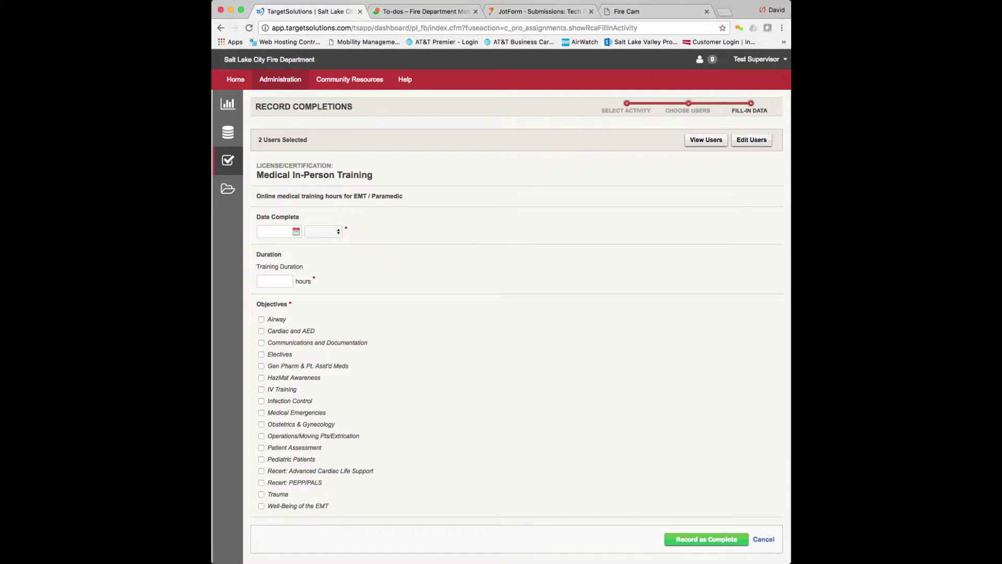
Set the completion date to 02/24/2017 at 8:00 AM and the training duration to 2 hours.
left_click(291, 230)
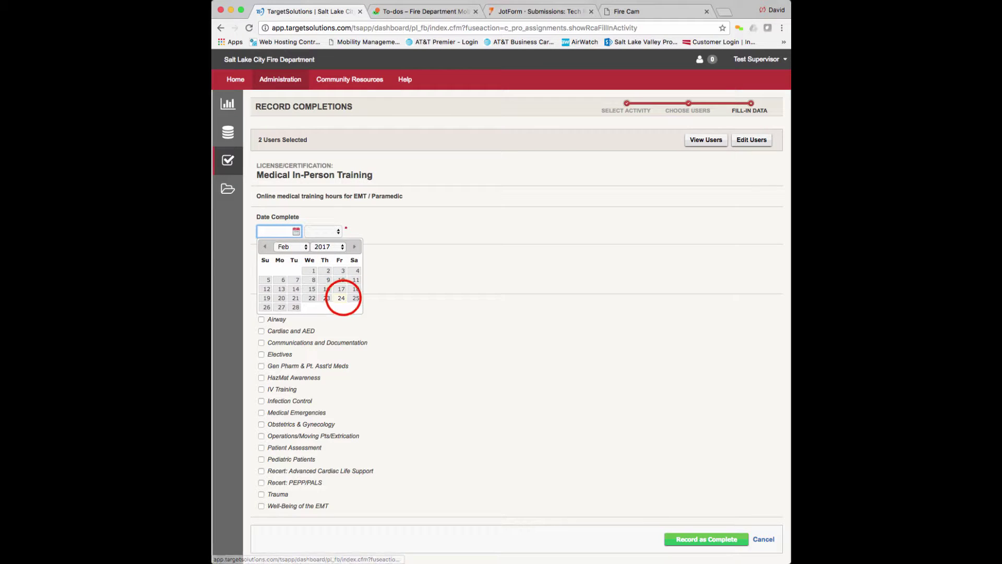
left_click(341, 298)
left_click(334, 232)
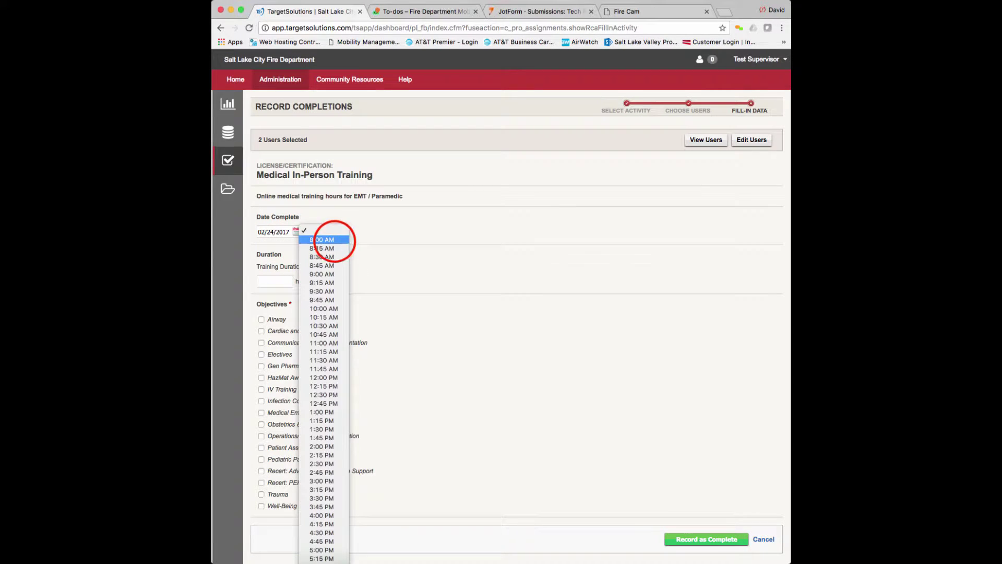
left_click(327, 240)
left_click(274, 281)
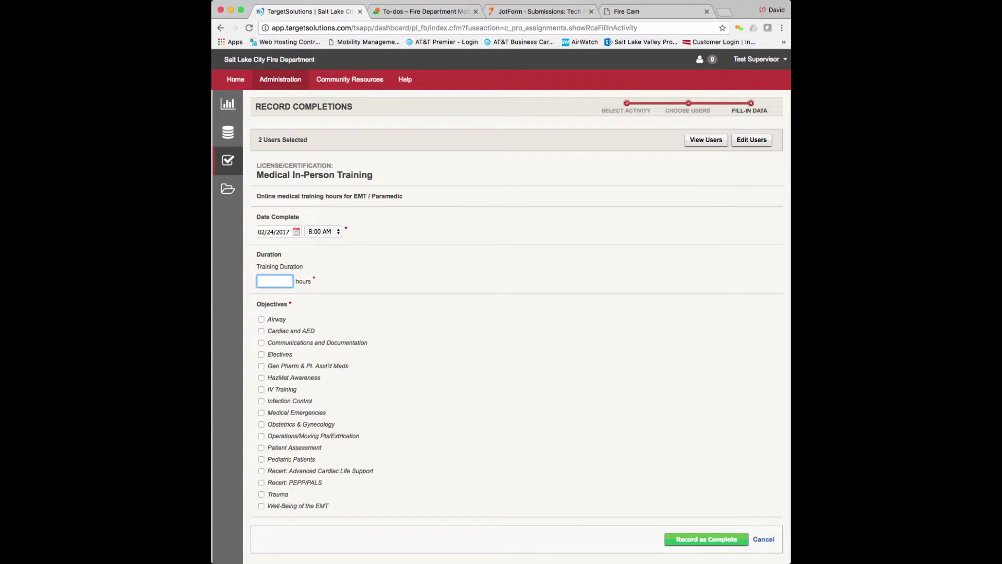
type("2")
Mark the Airway objective and record the Medical In-Person Training as complete.
left_click(261, 319)
scroll(700, 506, "down", 2)
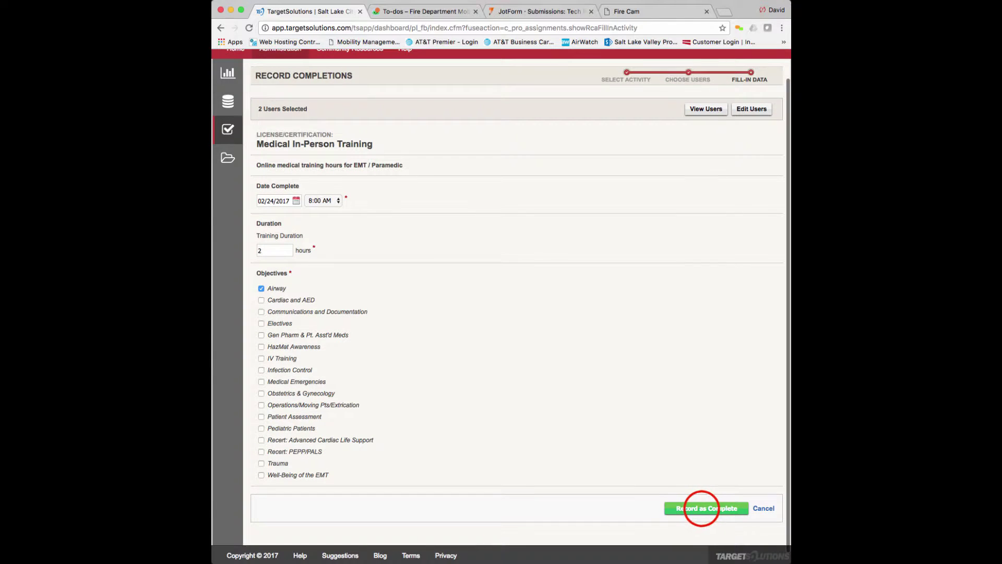
left_click(700, 509)
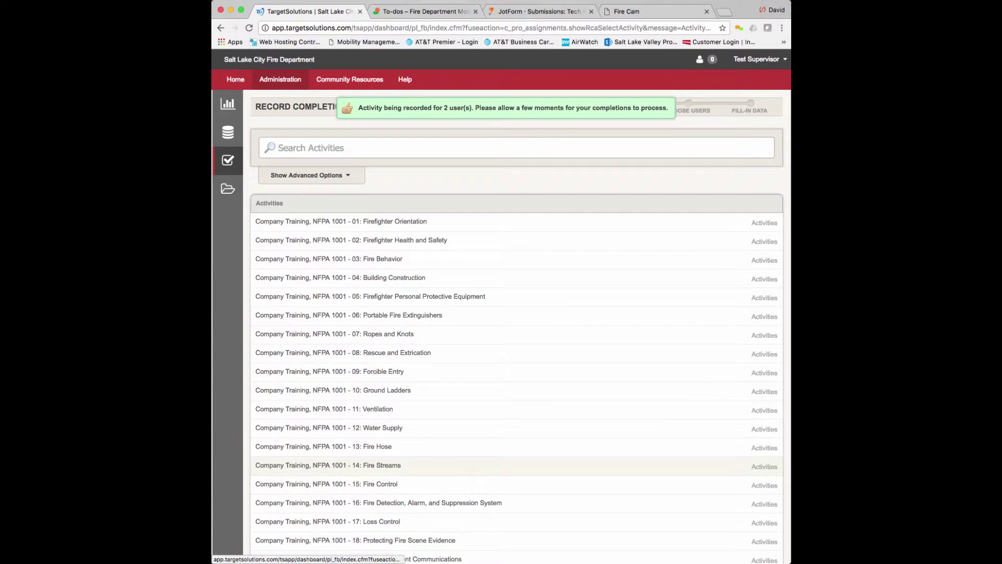
Choose the activity Company Training, NFPA 1001 - 09: Forcible Entry and continue with the already selected users.
scroll(501, 465, "down", 1)
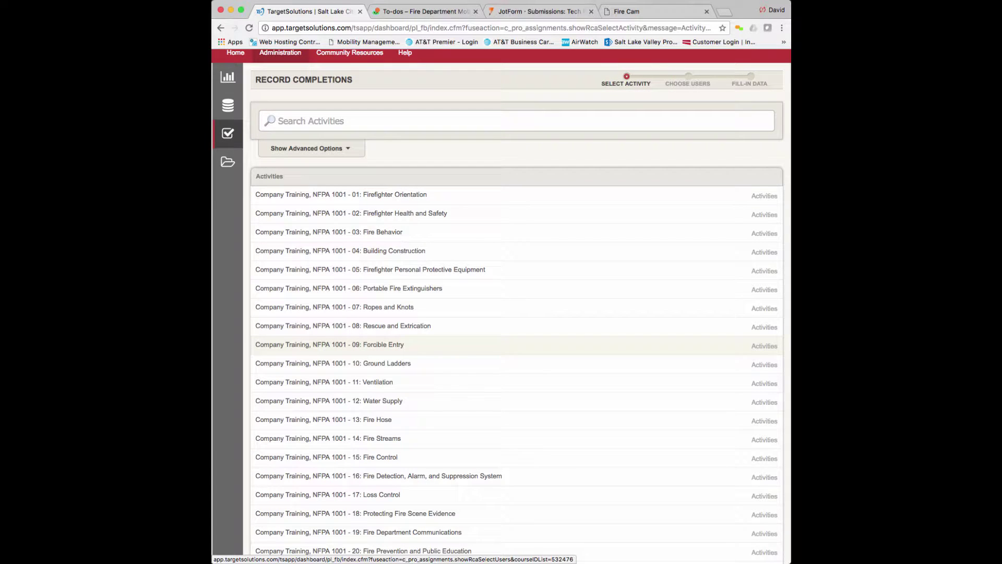
left_click(445, 344)
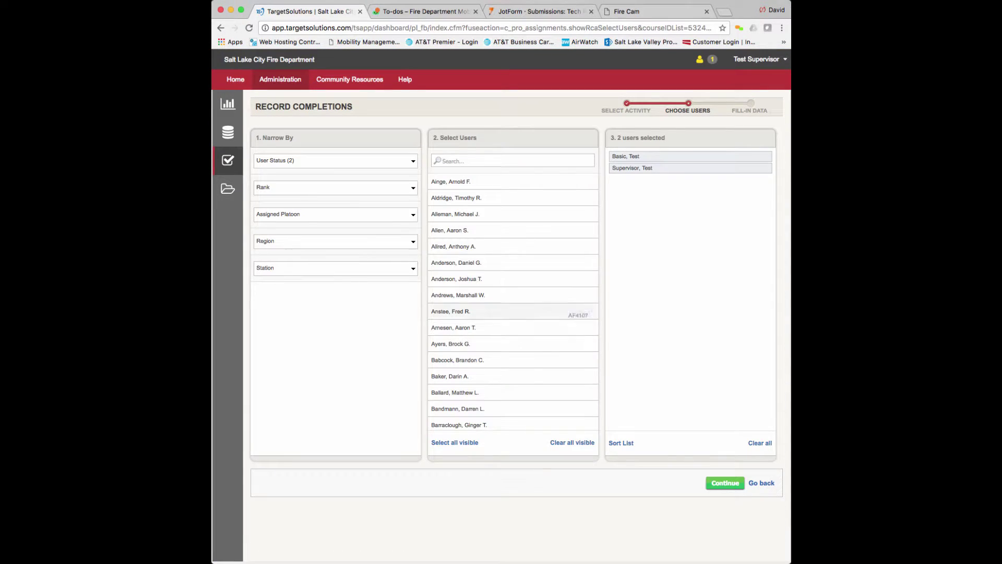
left_click(722, 483)
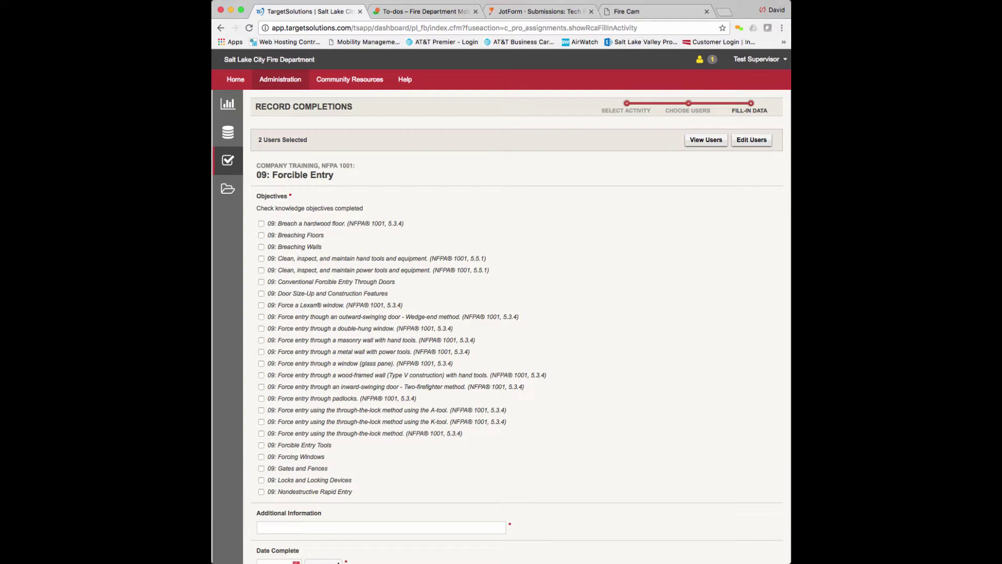
Mark the Forcible Entry objectives for the wood-framed wall with hand tools and the through-the-lock method using the K-tool.
scroll(501, 313, "down", 2)
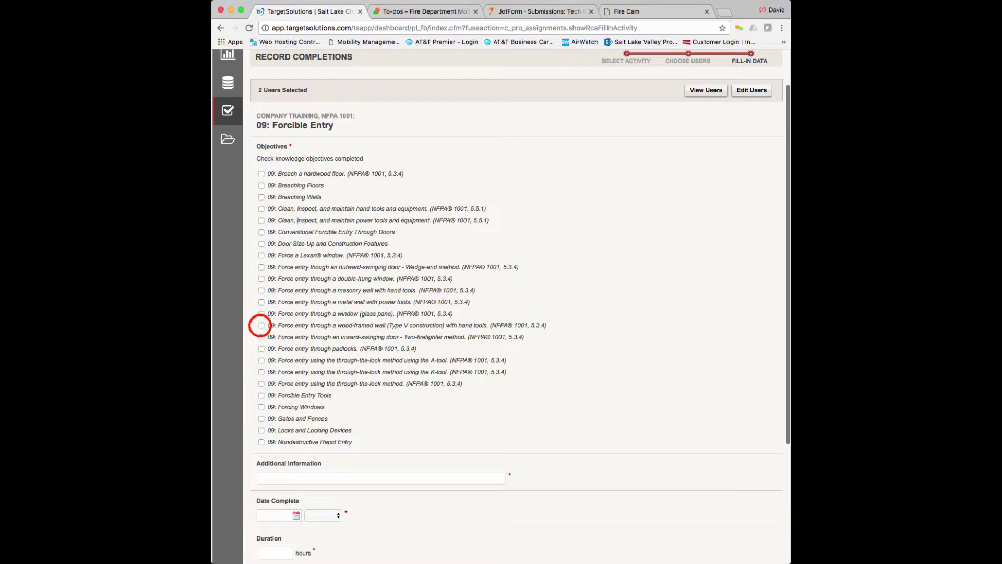
left_click(261, 325)
left_click(261, 371)
scroll(261, 372, "down", 4)
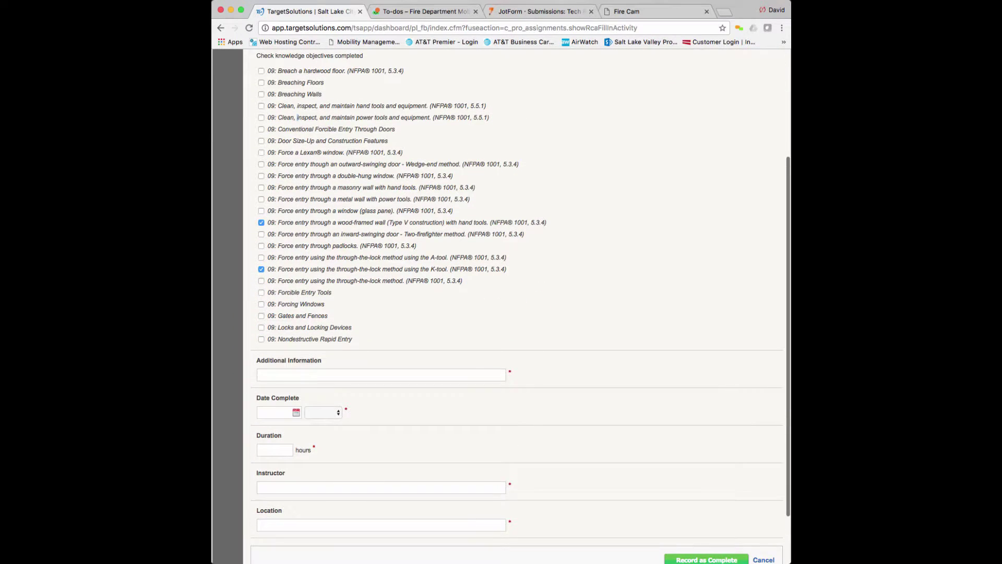
scroll(502, 261, "down", 2)
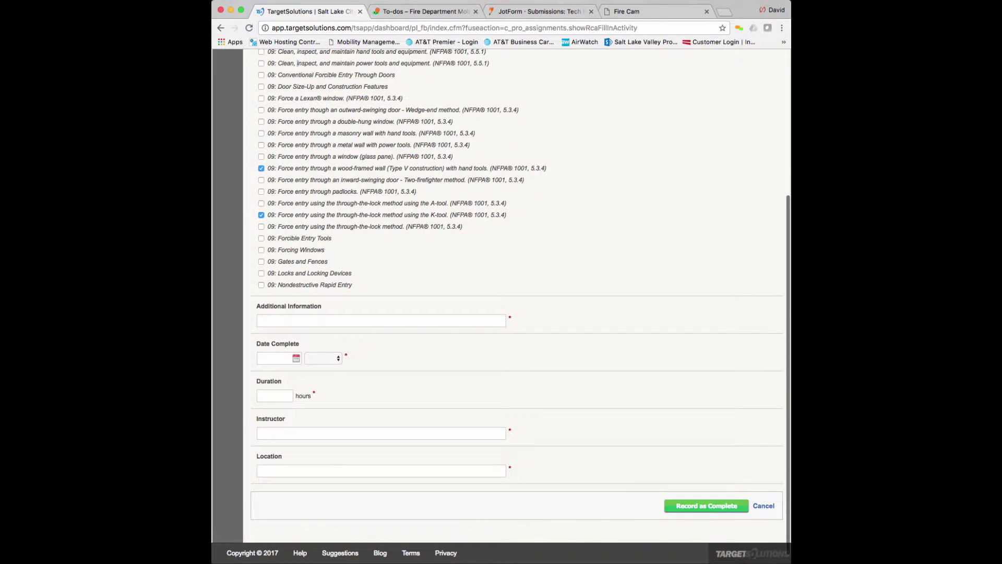
Leave the Forcible Entry completion form and open the SLCFD Leave on Scene Naloxone kits assignment from the home schedule.
scroll(501, 306, "up", 8)
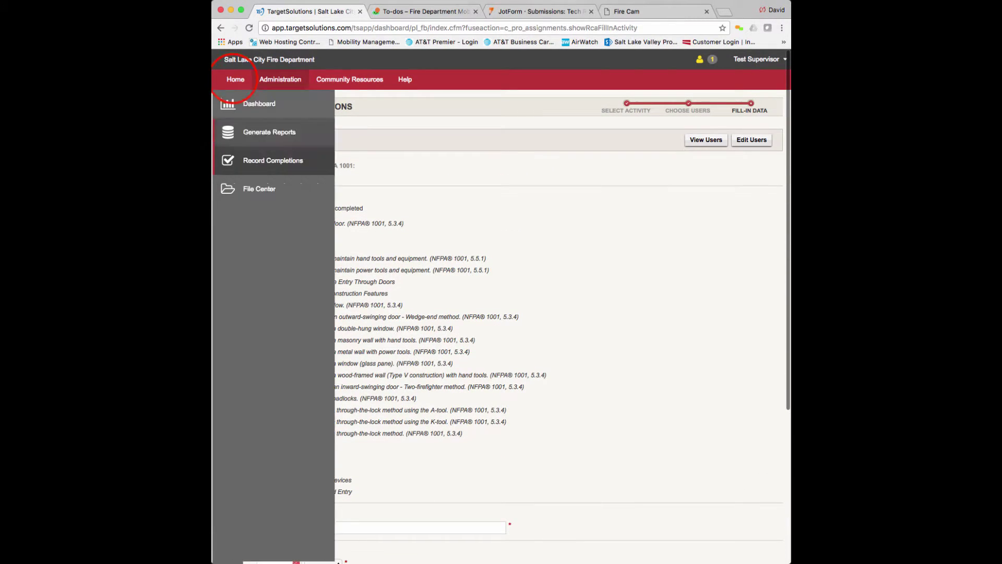
left_click(235, 79)
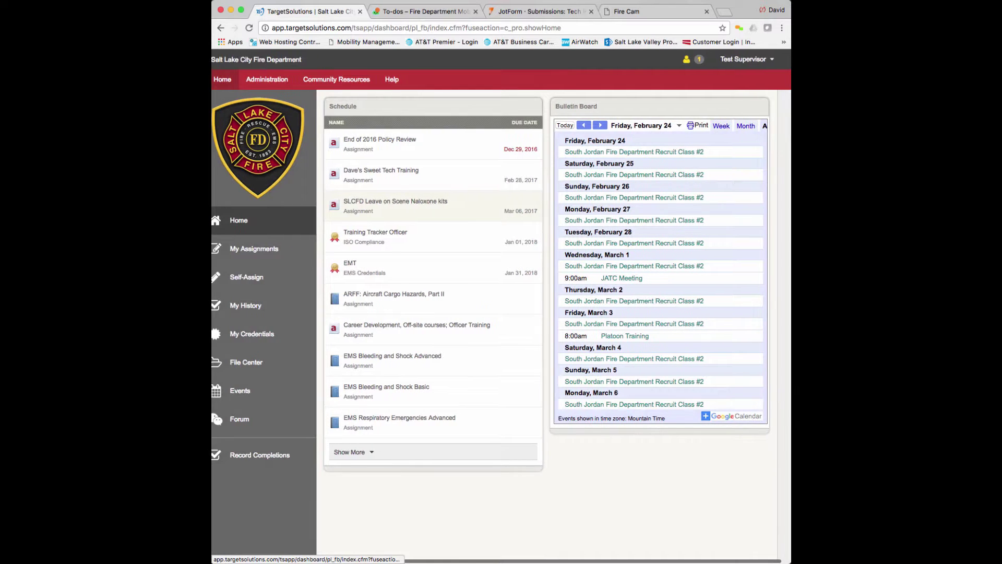
left_click(432, 207)
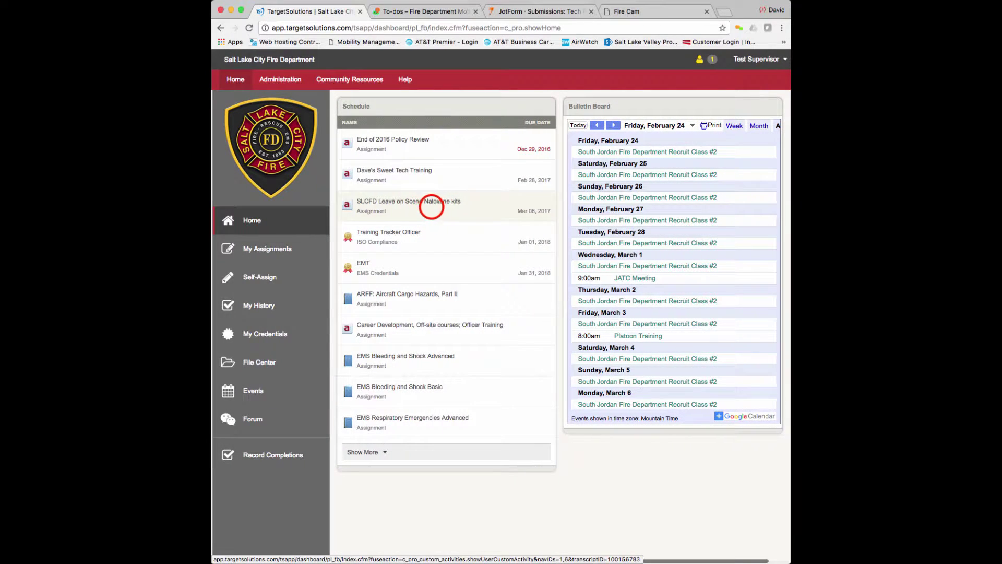
left_click(431, 207)
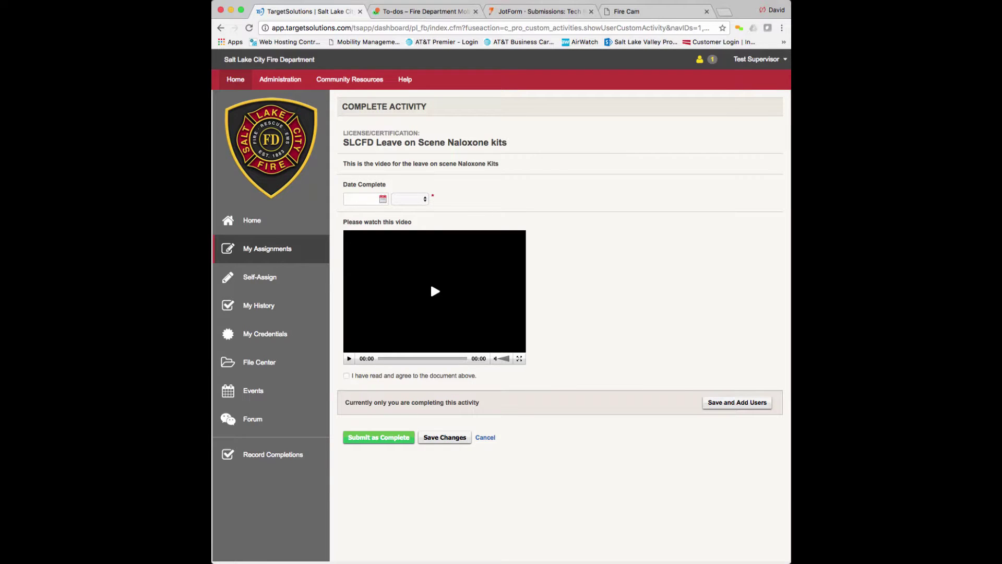
Look over the completion time choices and the Add Users page for the Naloxone kits activity, and return without adding anyone.
left_click(412, 199)
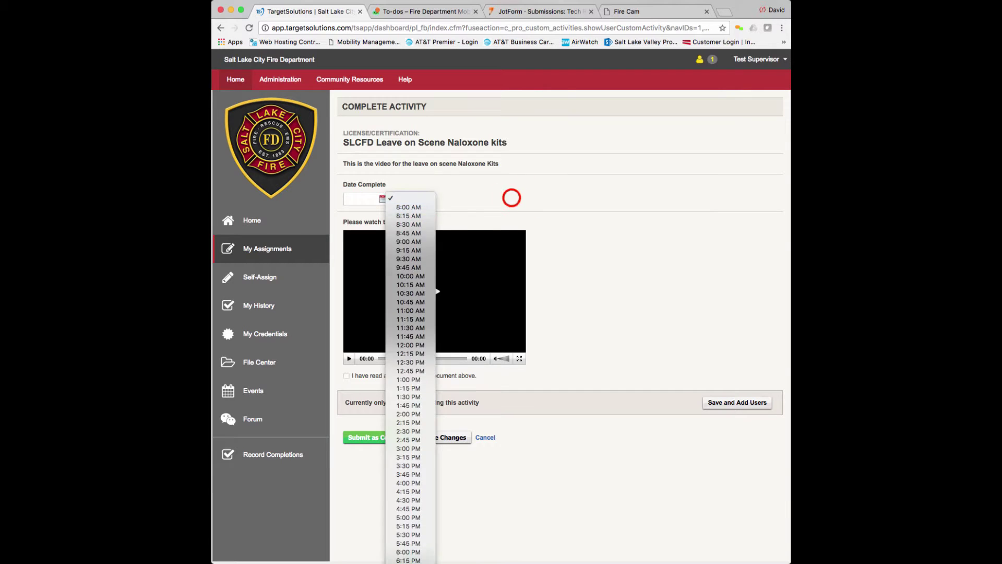
left_click(512, 198)
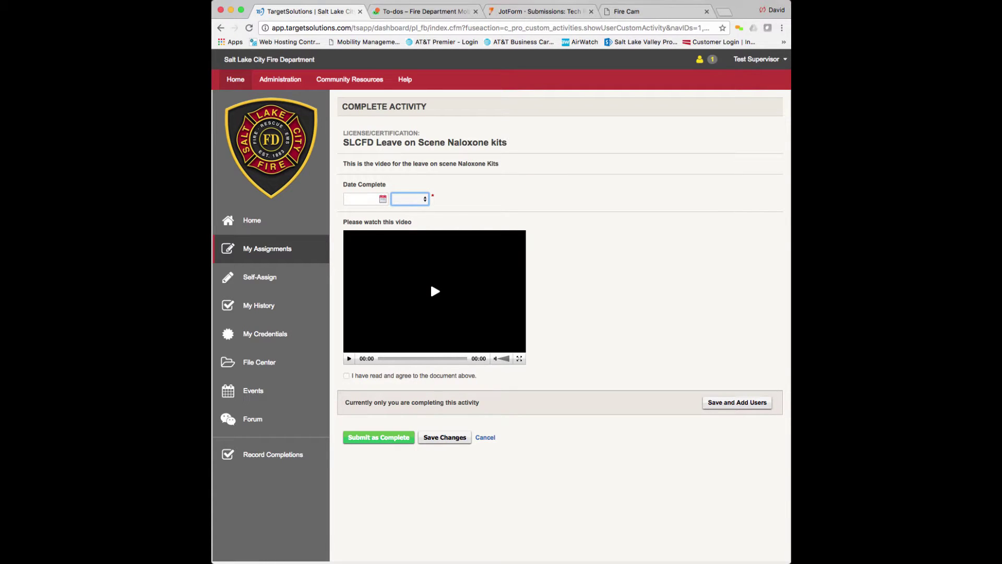
left_click(346, 375)
left_click(736, 403)
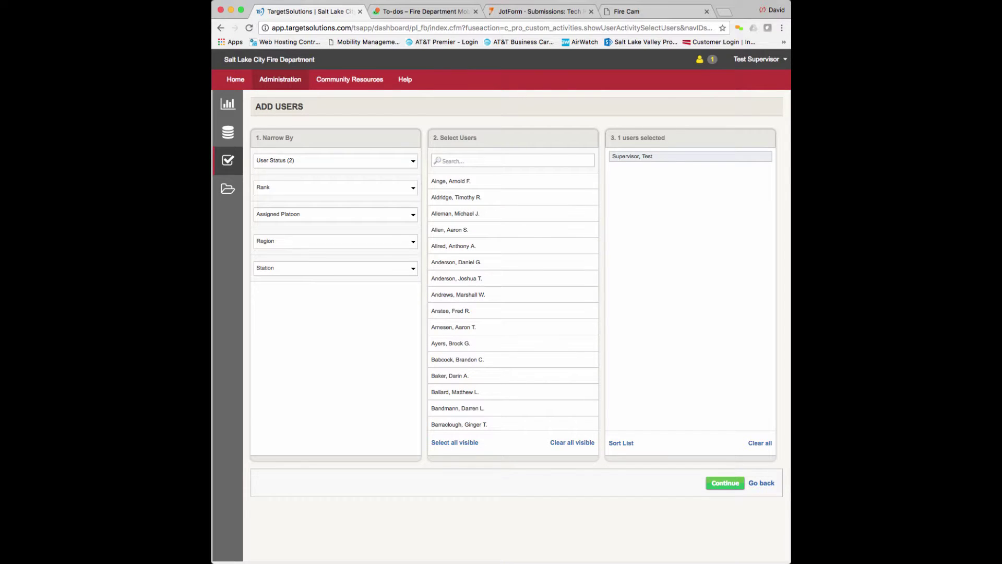
left_click(762, 483)
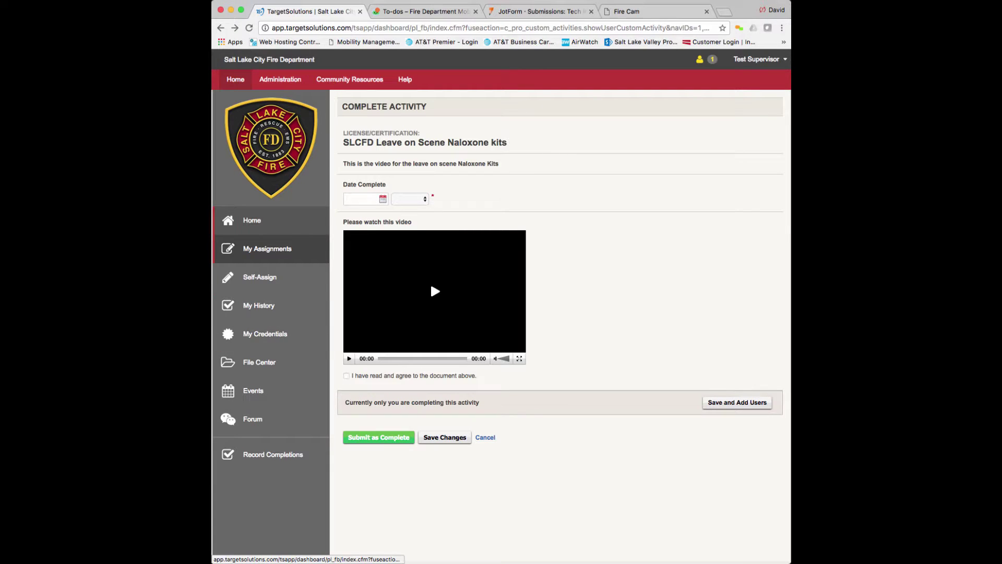
Create a new report of type Completions from the administration reports.
left_click(278, 80)
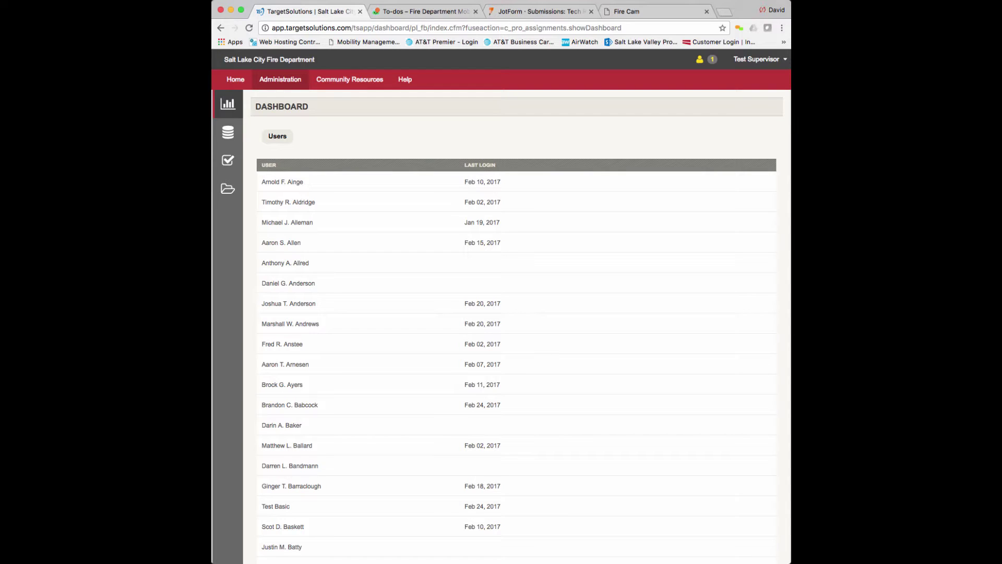
mouse_move(228, 132)
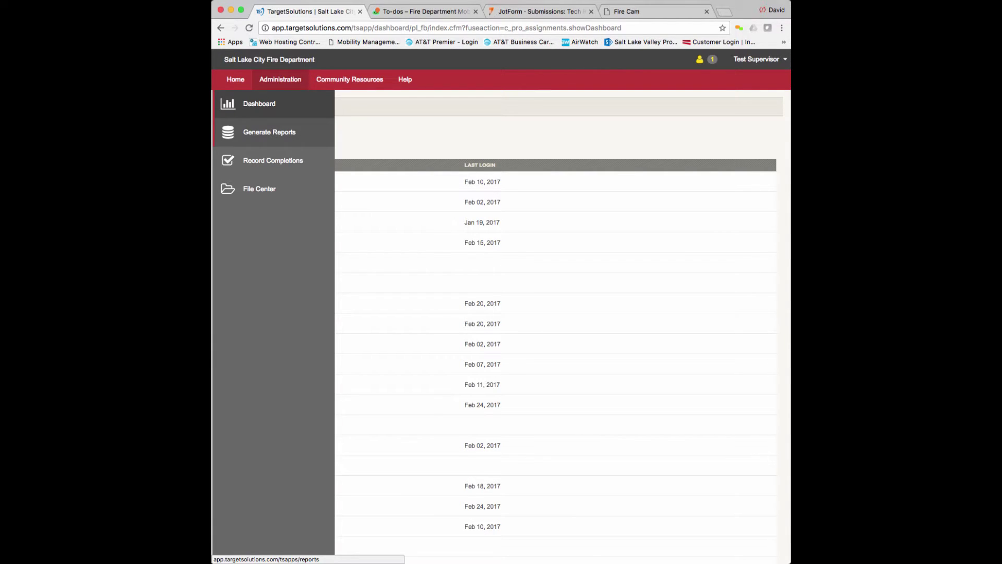
left_click(268, 132)
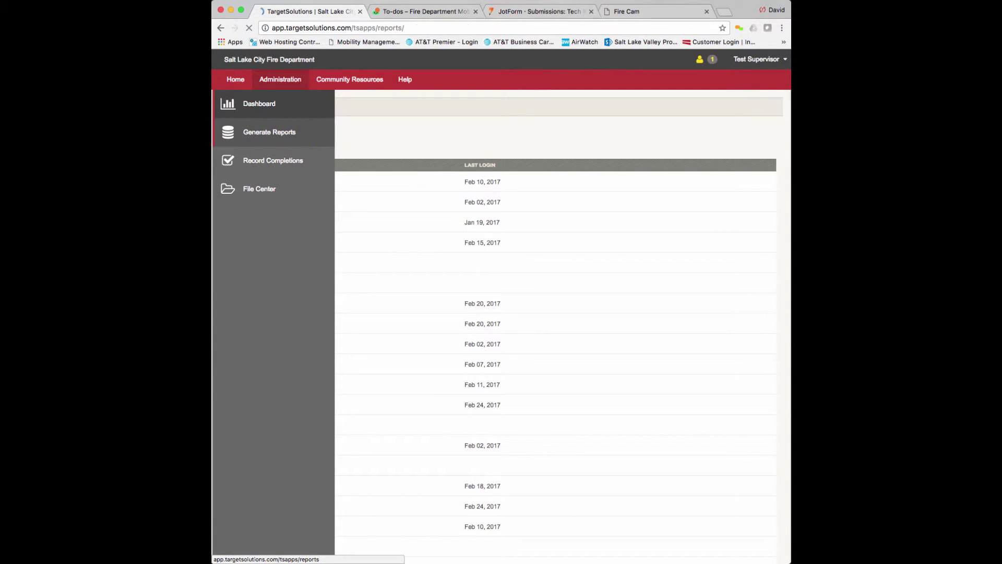
left_click(342, 141)
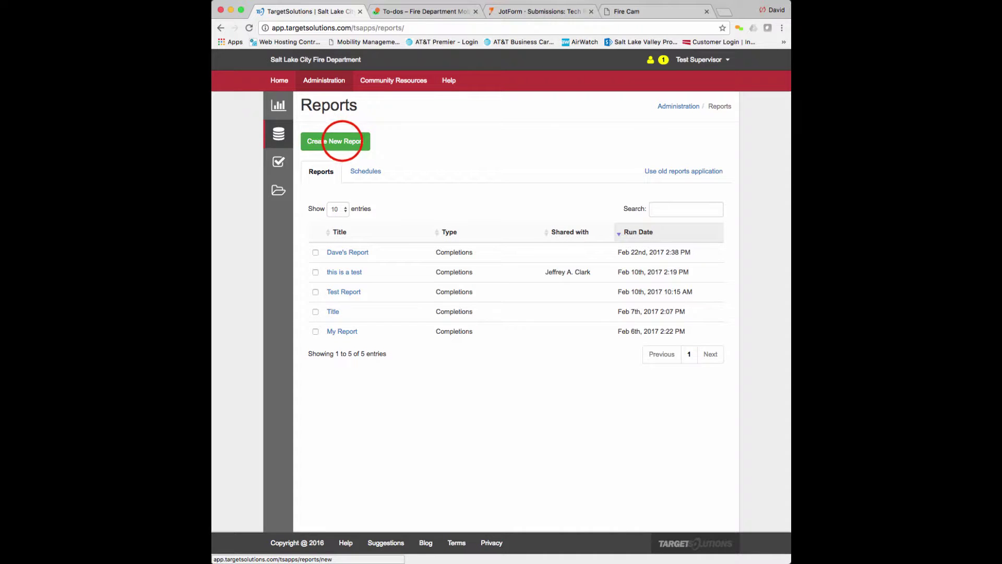
left_click(443, 159)
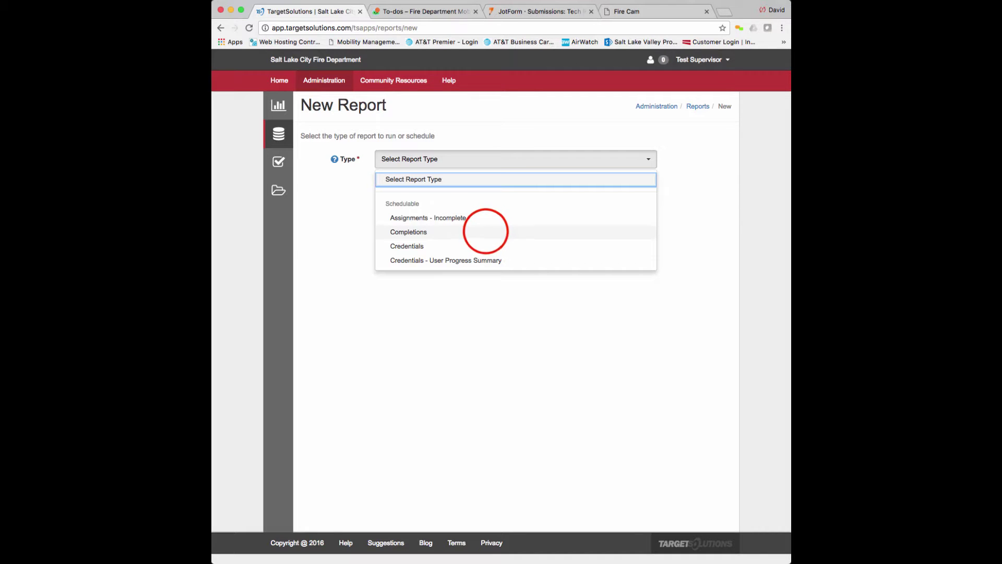
left_click(484, 231)
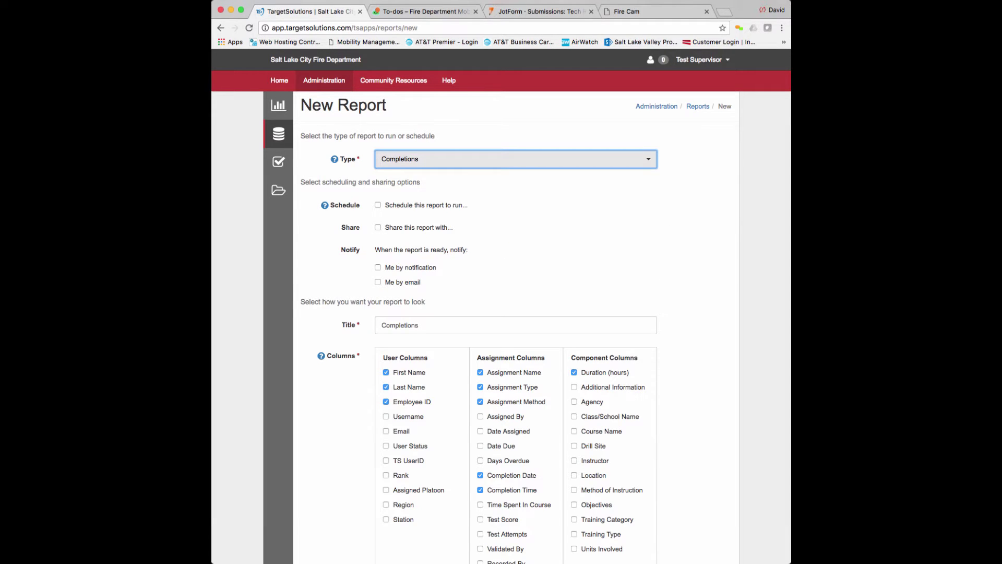
View the scheduling frequencies available for the report and cancel without scheduling it.
left_click(378, 205)
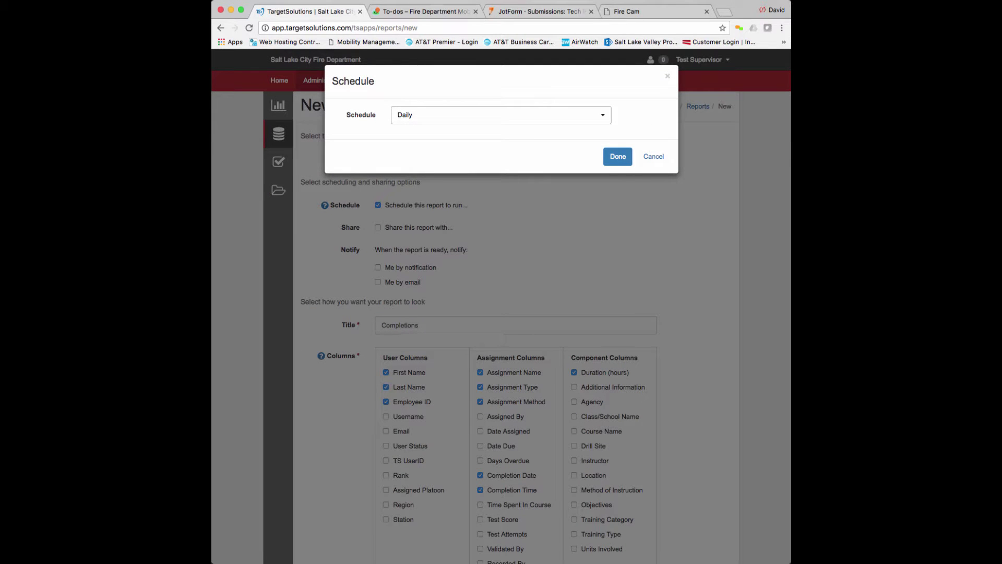
left_click(601, 115)
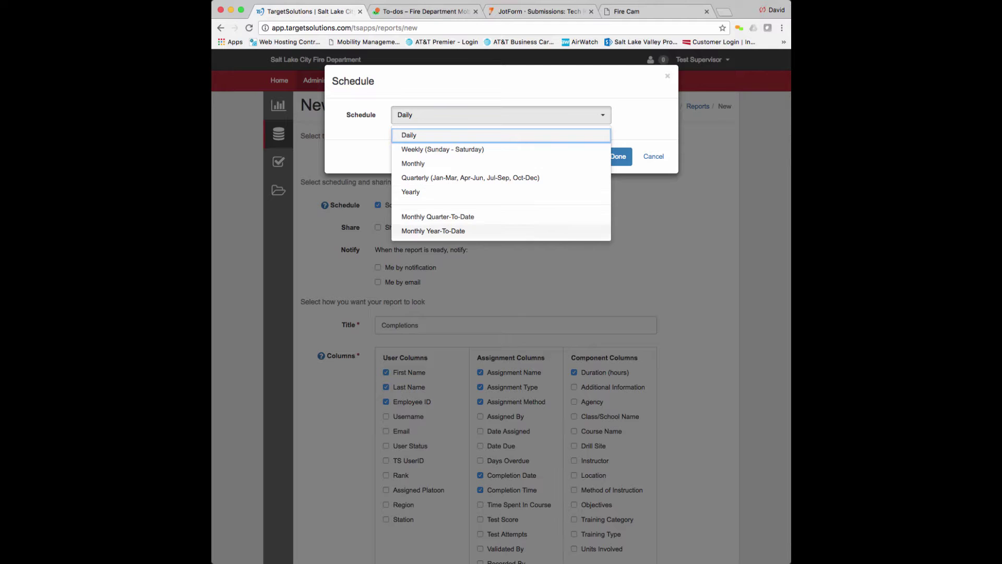
left_click(661, 168)
left_click(657, 160)
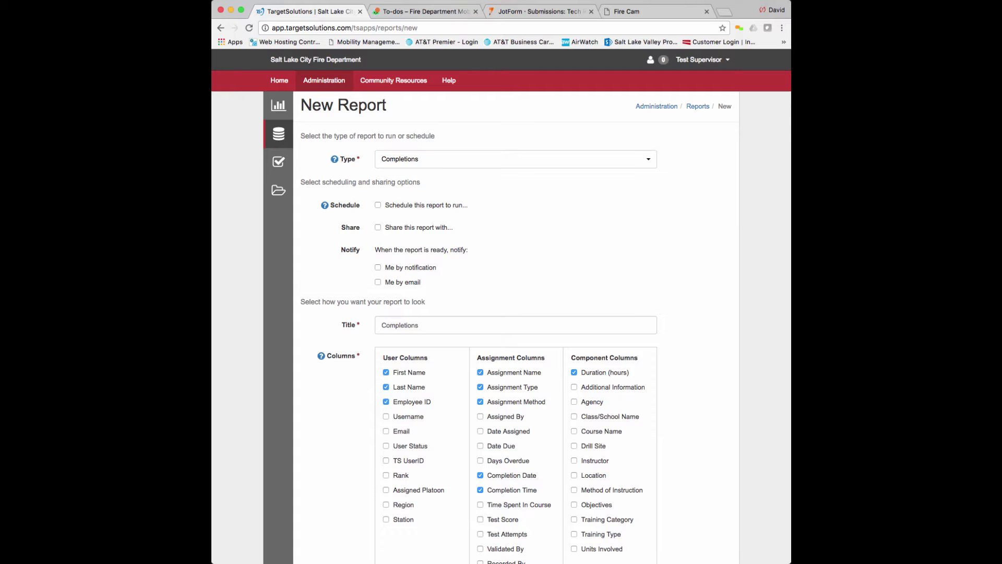
Search the users available for sharing the report for "test", clear the search and cancel the user selection.
left_click(378, 227)
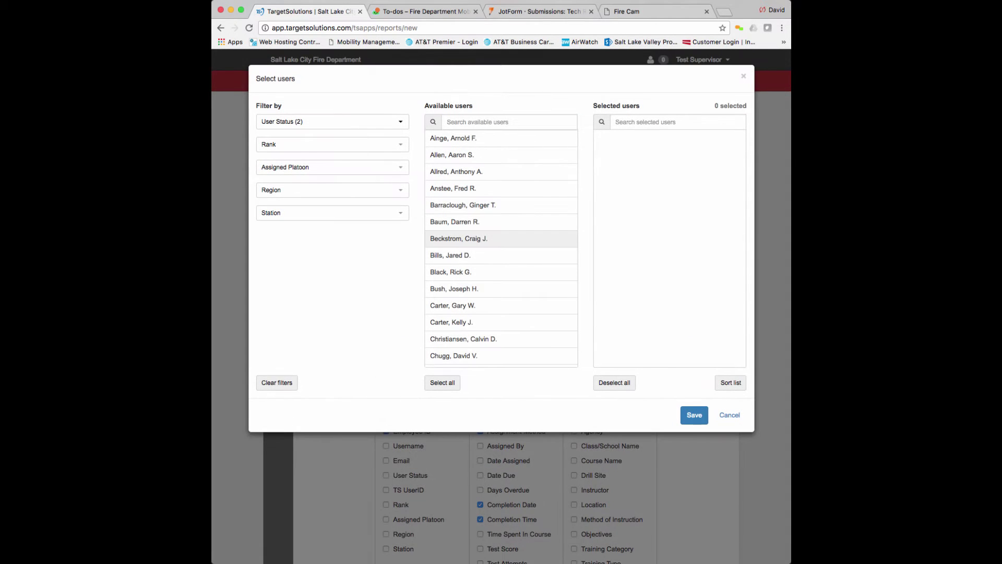
left_click(477, 122)
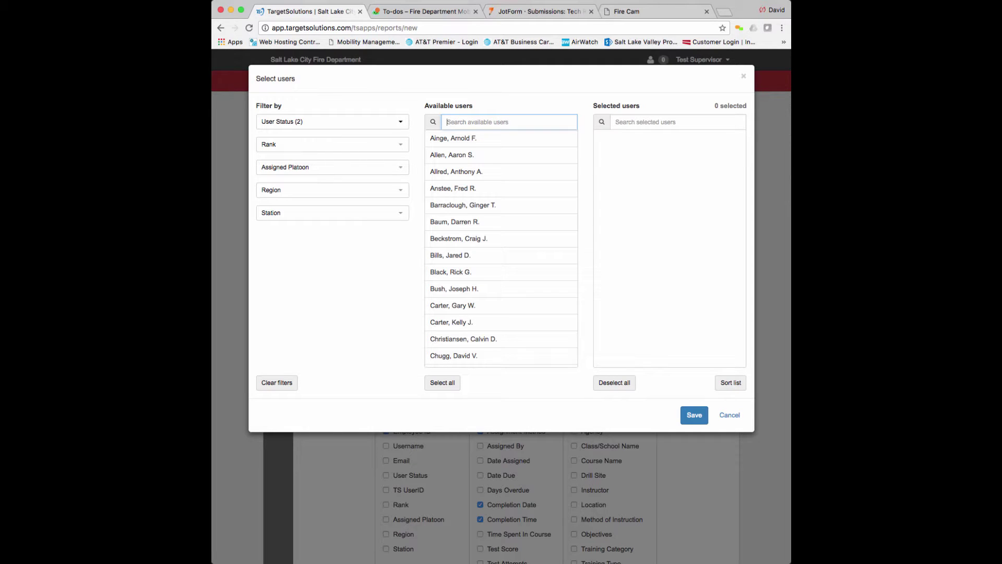
type("ttest")
key("BackSpace")
key("BackSpace")
key("BackSpace")
type("st")
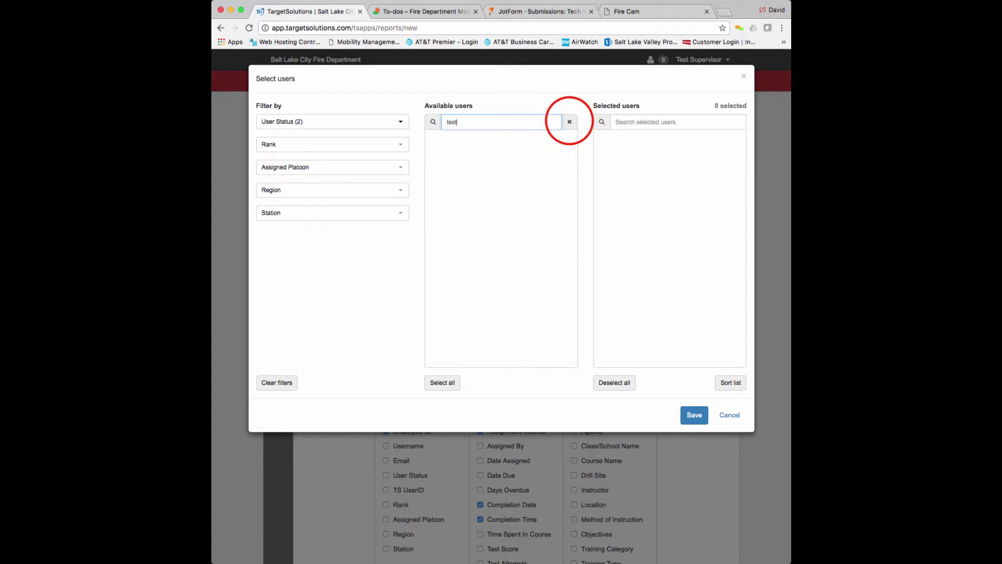
left_click(569, 122)
left_click(730, 415)
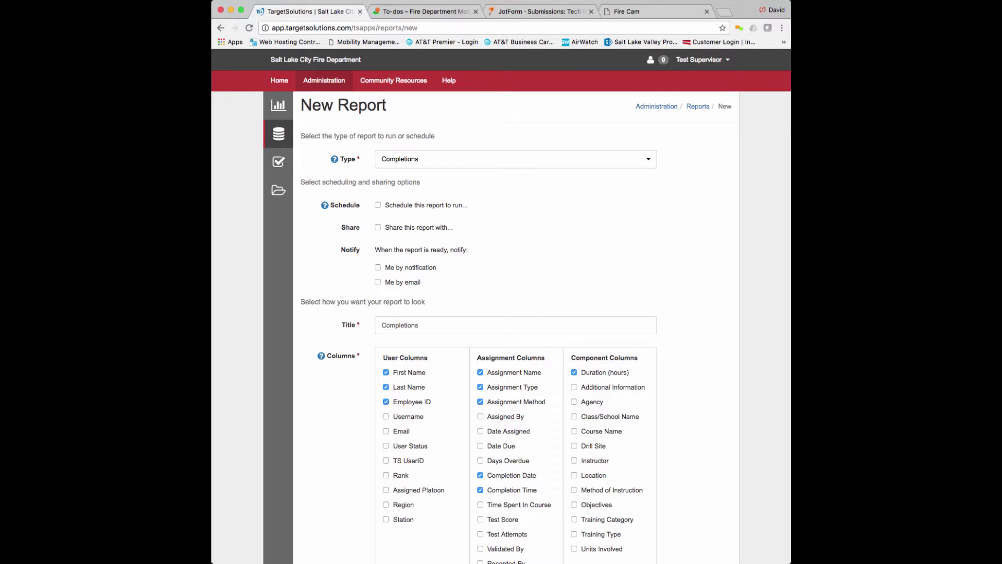
Replace the report title with the report owner's first name in the possessive followed by "report".
double_click(431, 325)
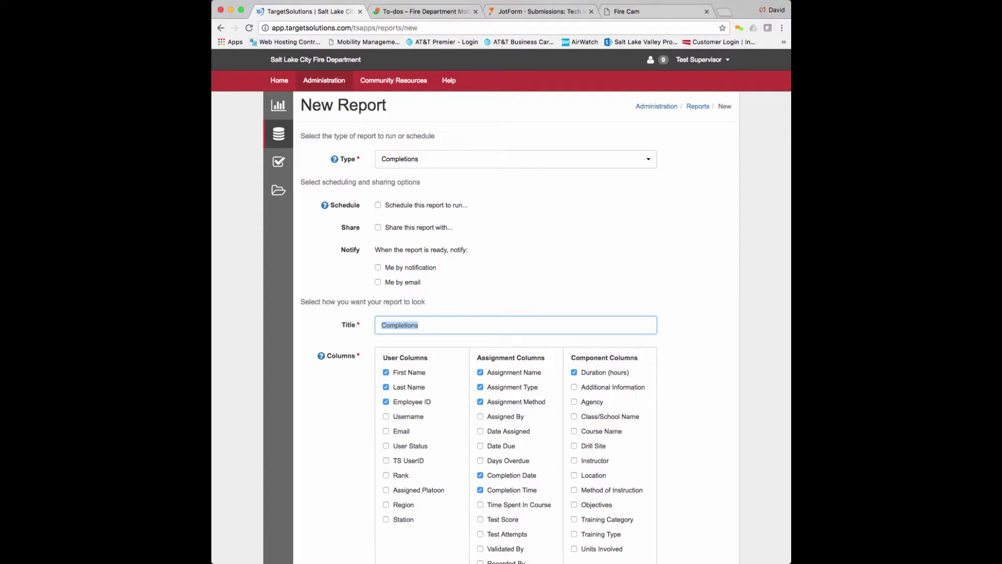
type("D")
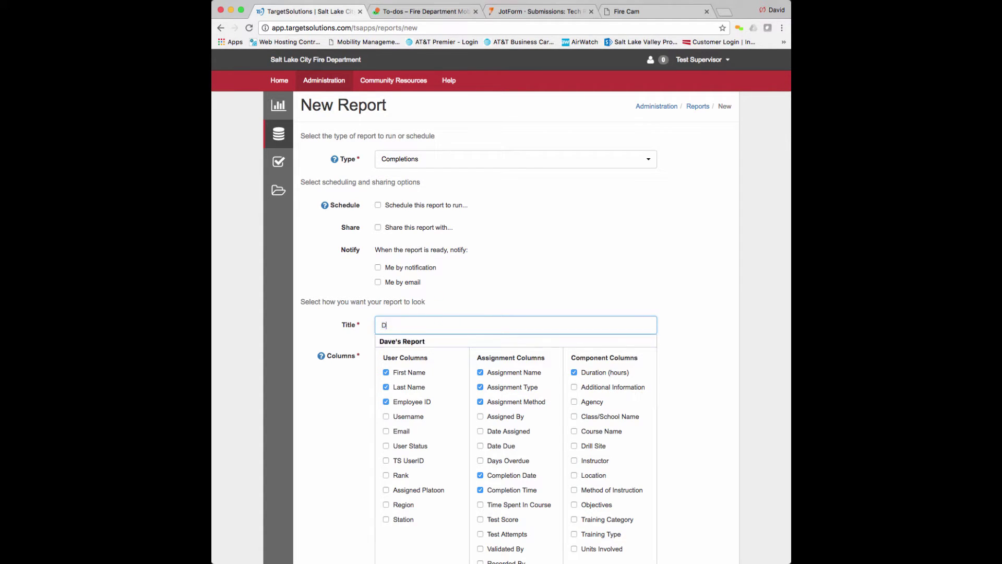
type("ave's report")
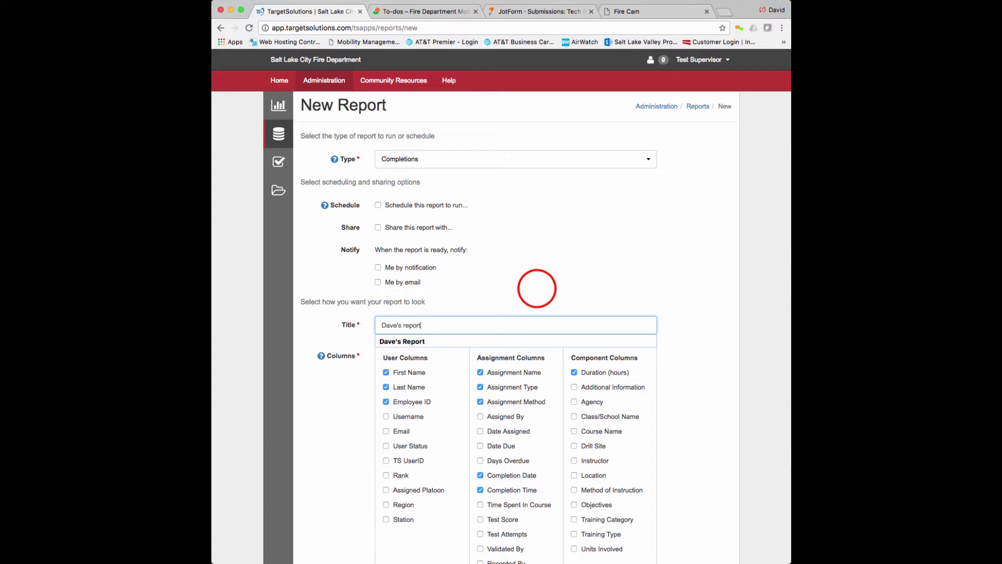
left_click(537, 287)
Add the Station, Rank, Assigned By, Date Submitted and Objectives columns to the report.
scroll(537, 287, "down", 3)
scroll(537, 287, "down", 5)
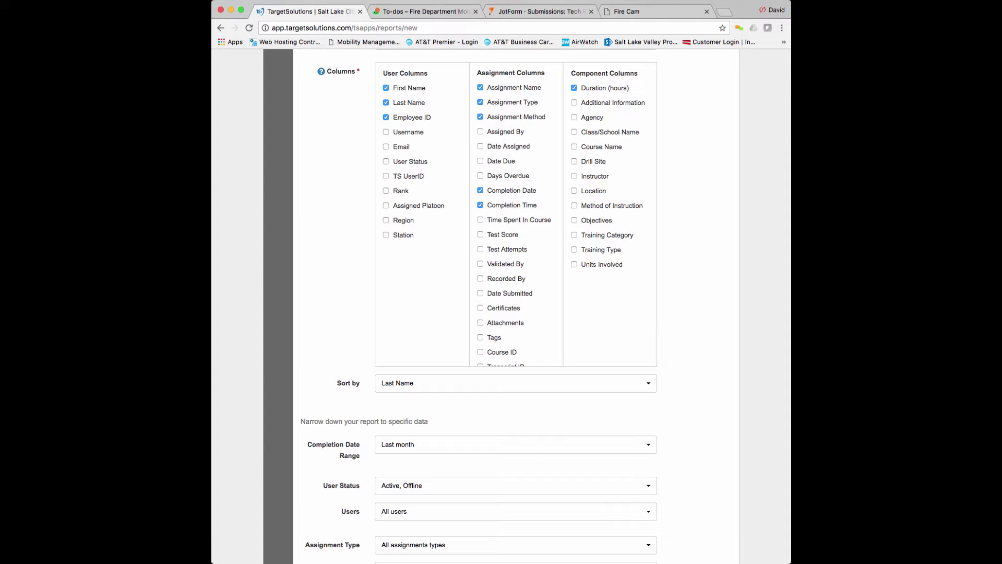
left_click(386, 235)
left_click(386, 190)
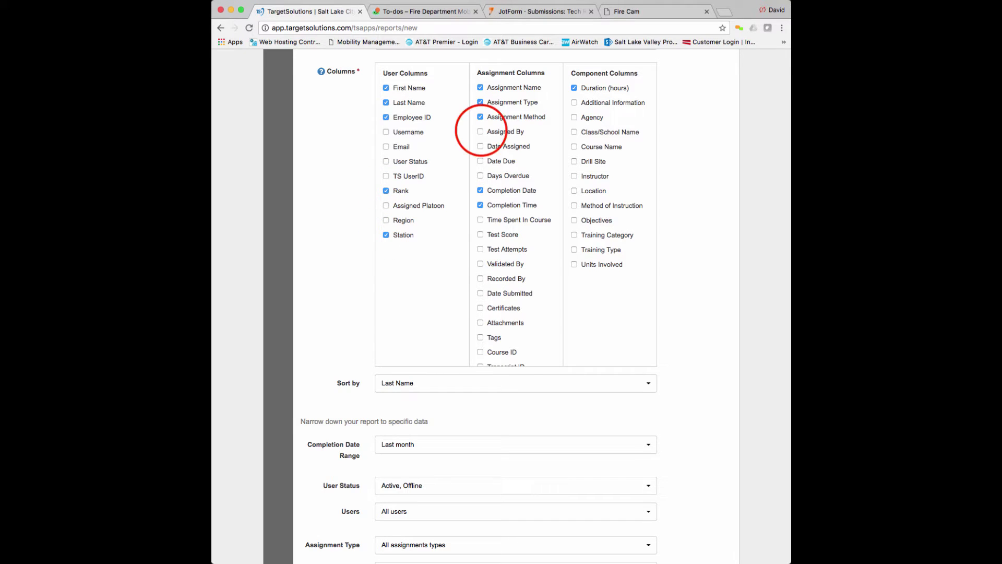
left_click(481, 131)
scroll(480, 131, "down", 2)
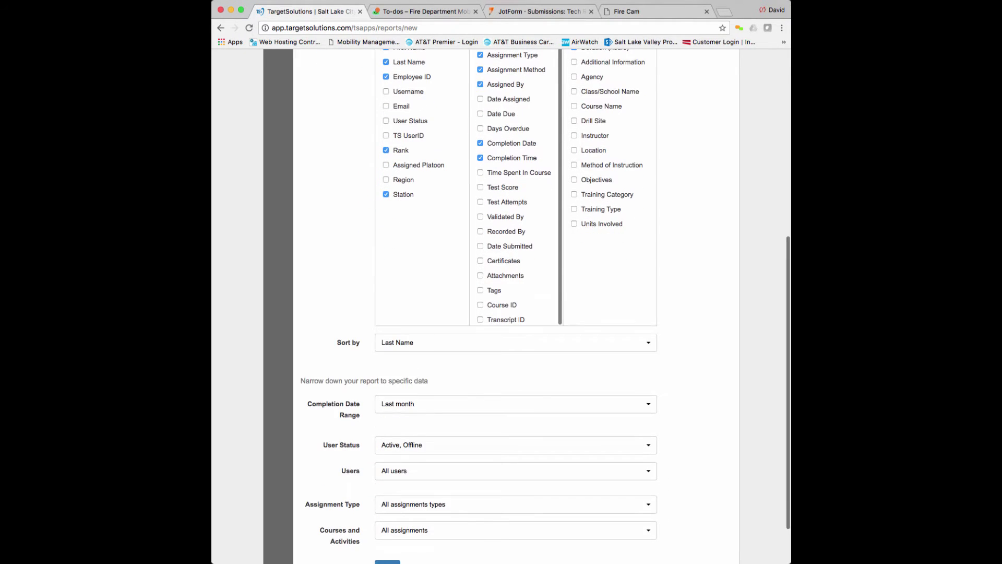
left_click(481, 246)
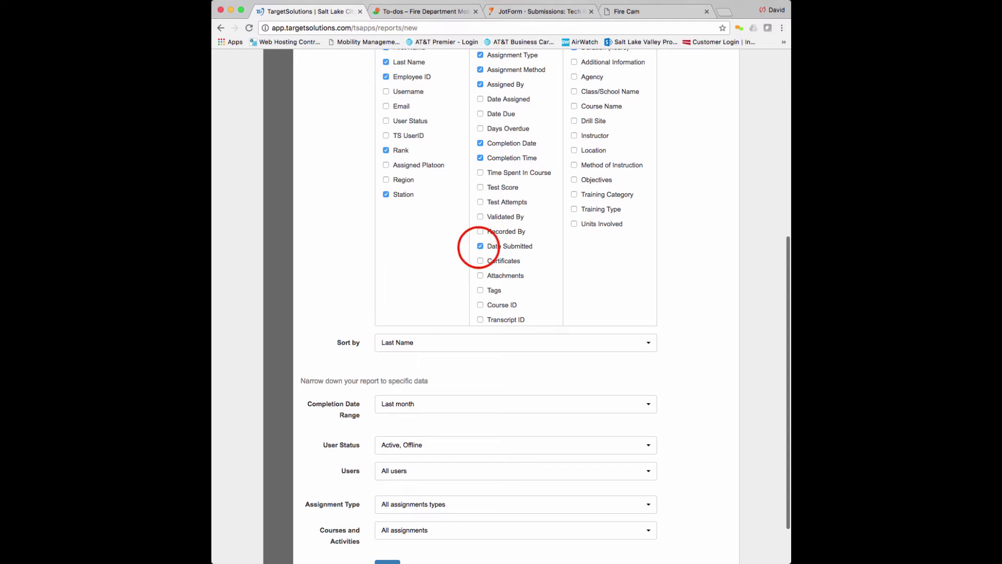
scroll(480, 248, "up", 1)
scroll(572, 193, "up", 1)
left_click(574, 194)
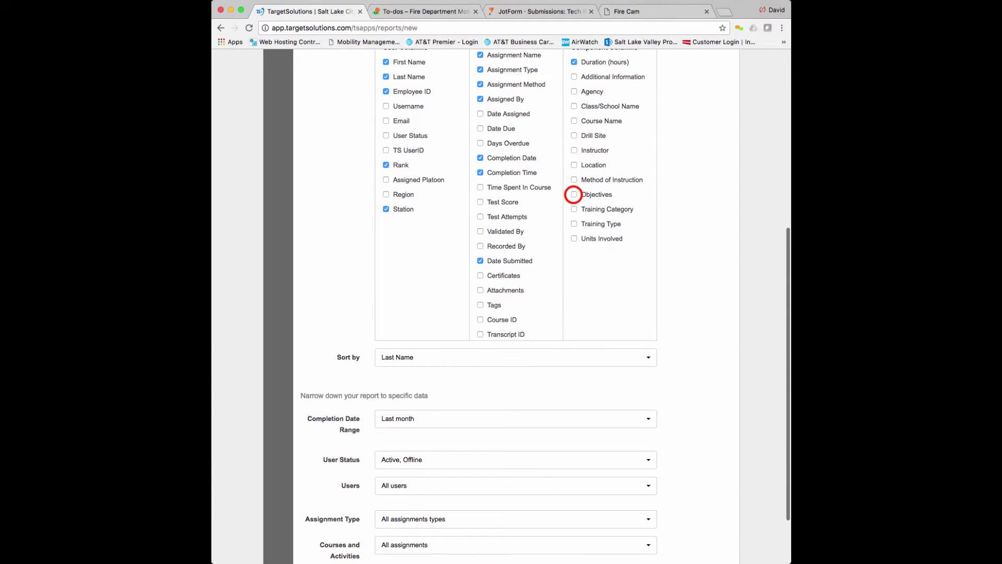
View the sorting choices for the report and keep it sorted by Last Name.
scroll(502, 303, "down", 3)
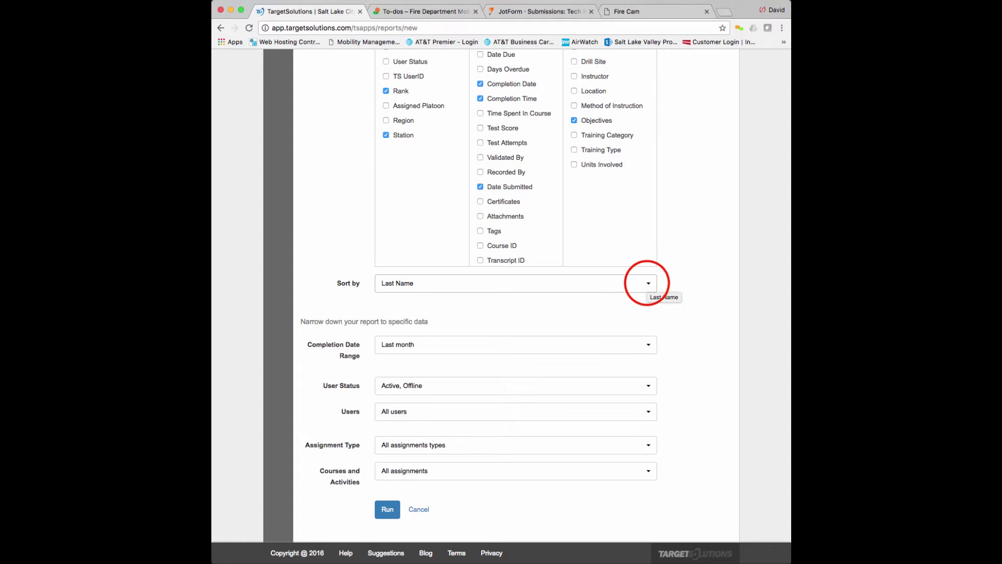
left_click(648, 283)
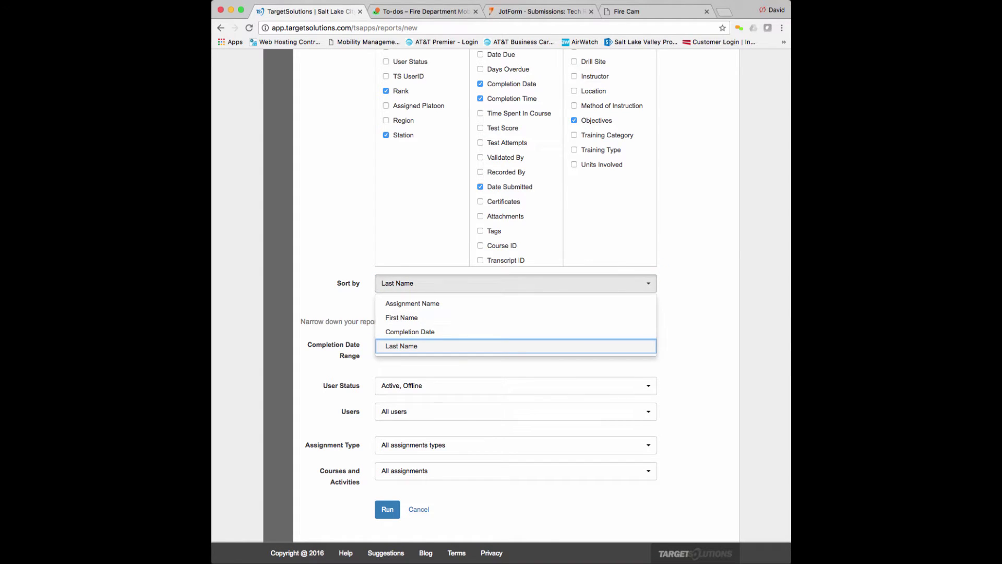
left_click(703, 353)
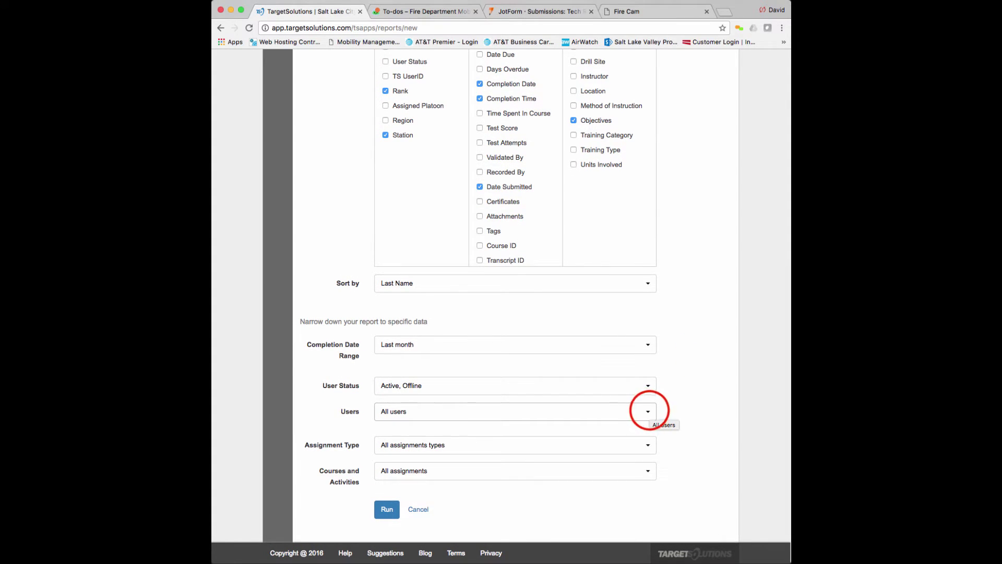
Set the report's Users filter to Select groups and cancel the group selection without choosing any group.
left_click(649, 412)
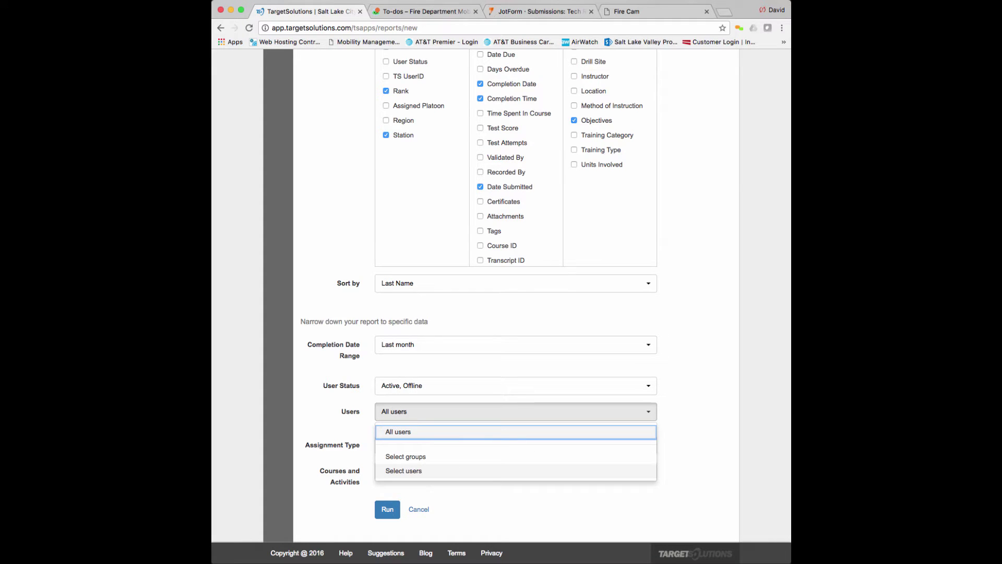
left_click(455, 458)
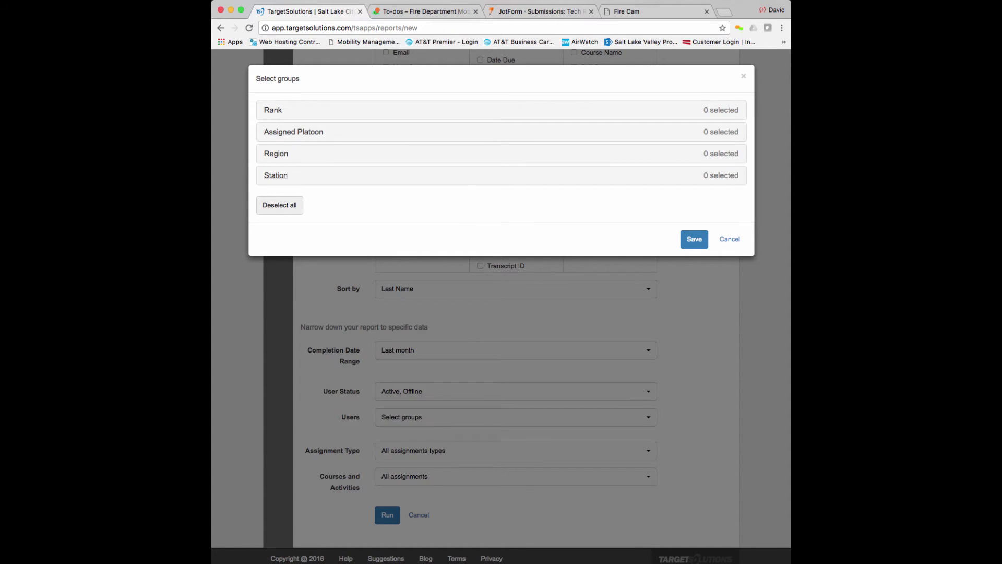
left_click(729, 239)
scroll(387, 511, "down", 1)
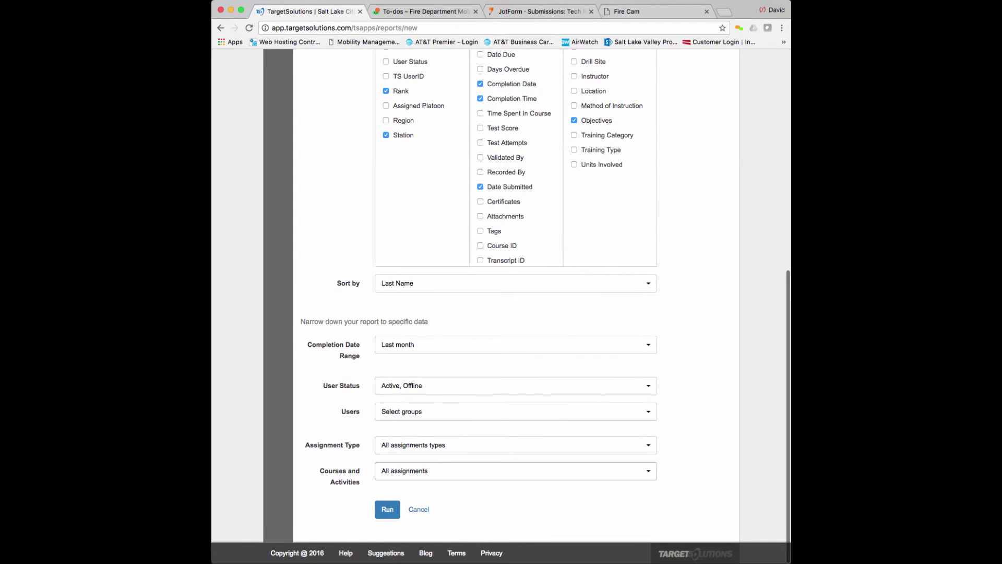
Run the configured Completions report.
left_click(387, 509)
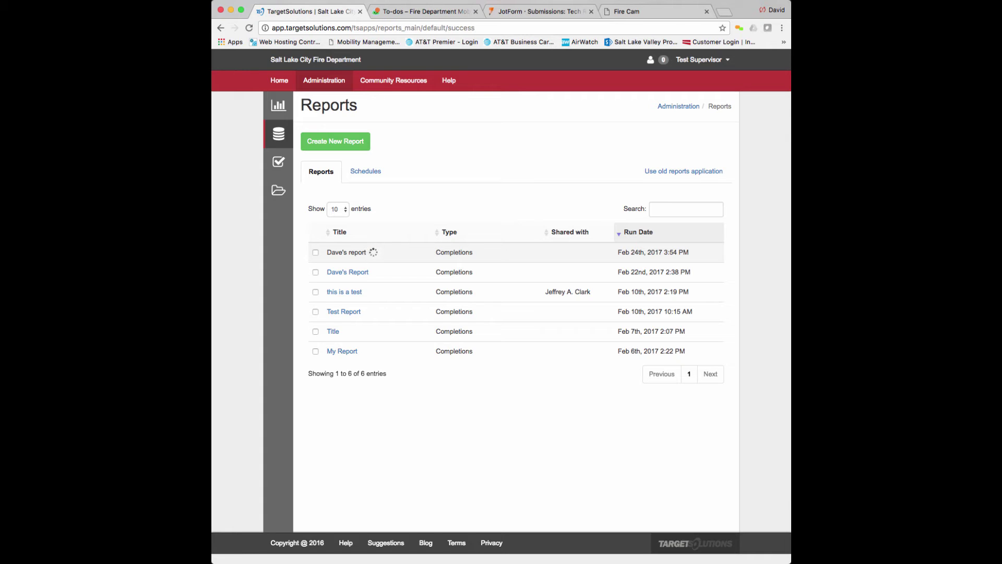
Open the existing Completions report run on Feb 22nd, 2017 and examine its columns from First Name through Objectives.
left_click(357, 272)
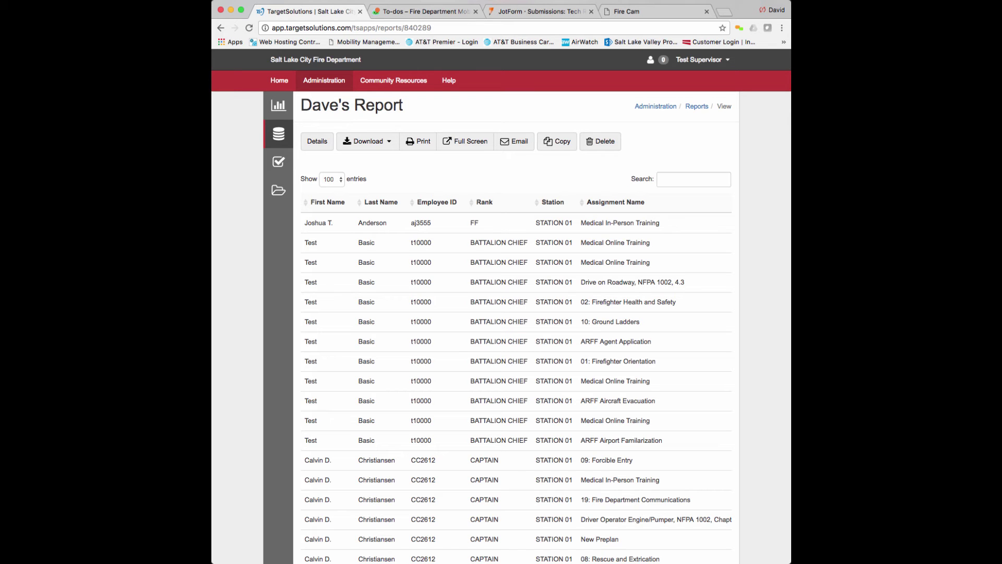
scroll(517, 381, "right", 10)
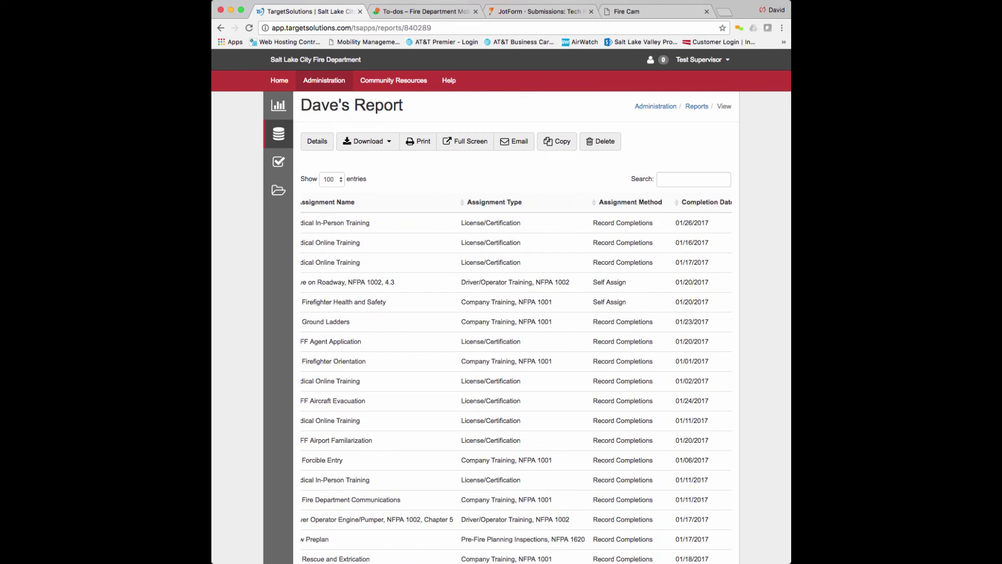
scroll(517, 381, "right", 10)
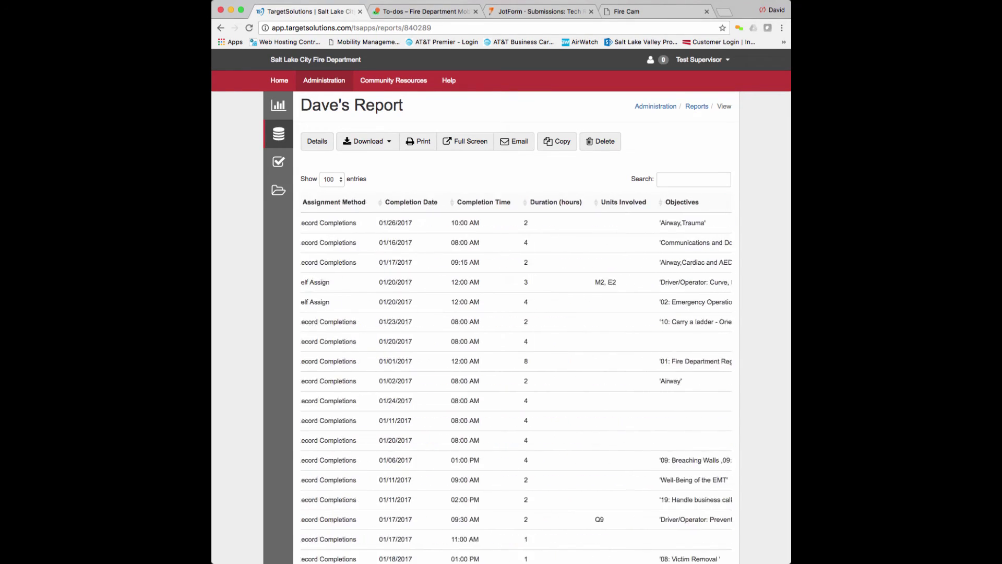
scroll(517, 382, "right", 4)
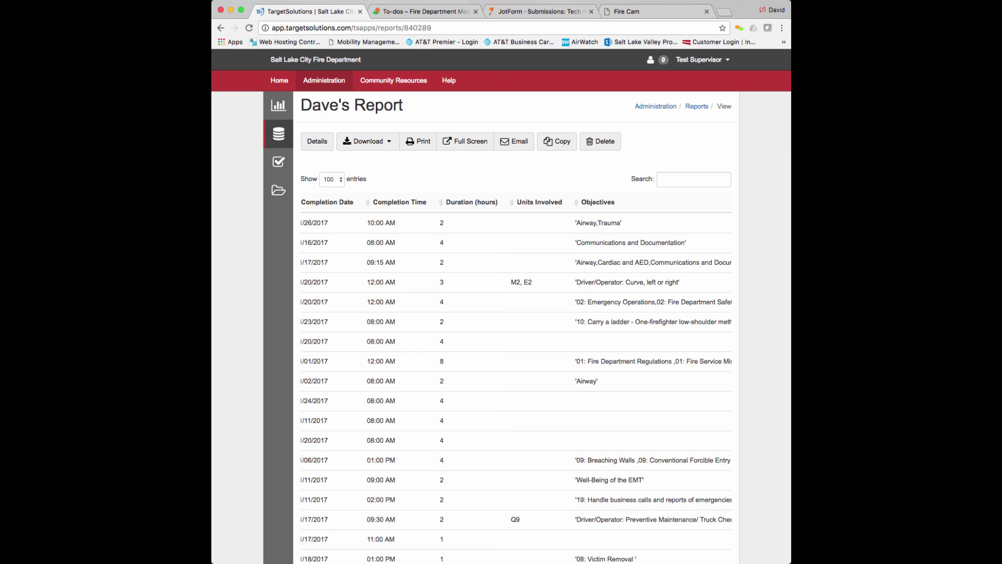
scroll(517, 381, "left", 15)
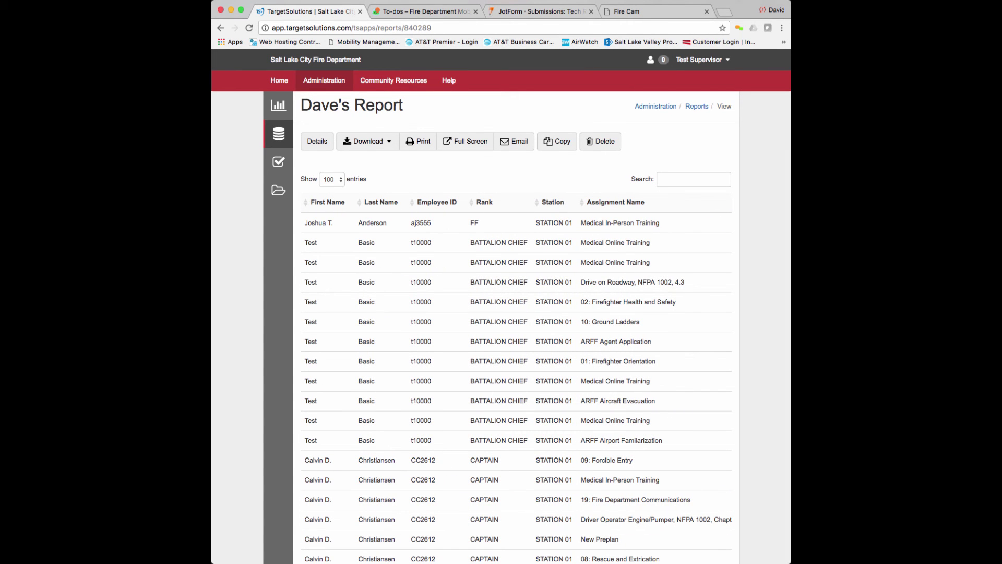
View the download formats offered for the report and return to the Home page.
left_click(389, 142)
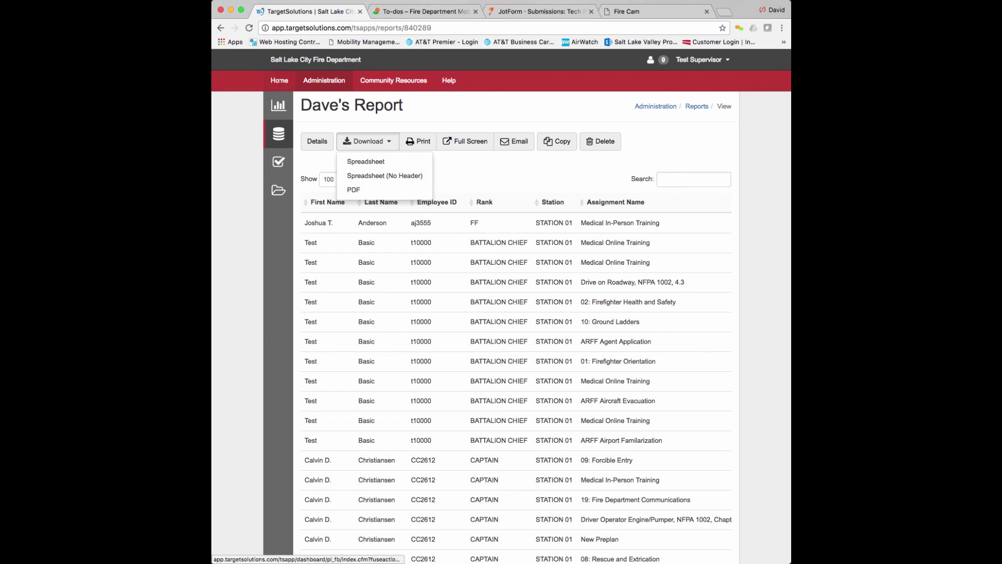
left_click(280, 80)
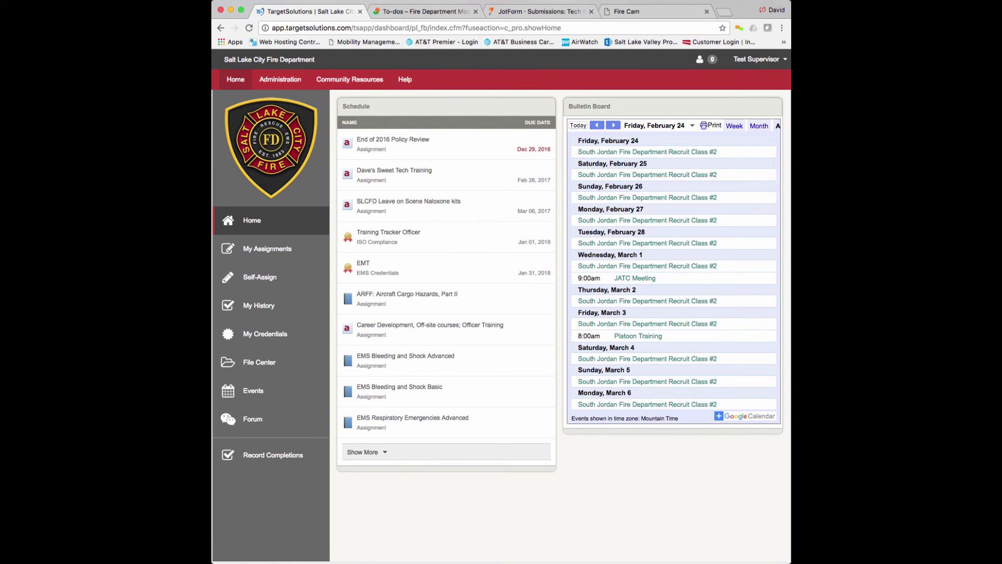